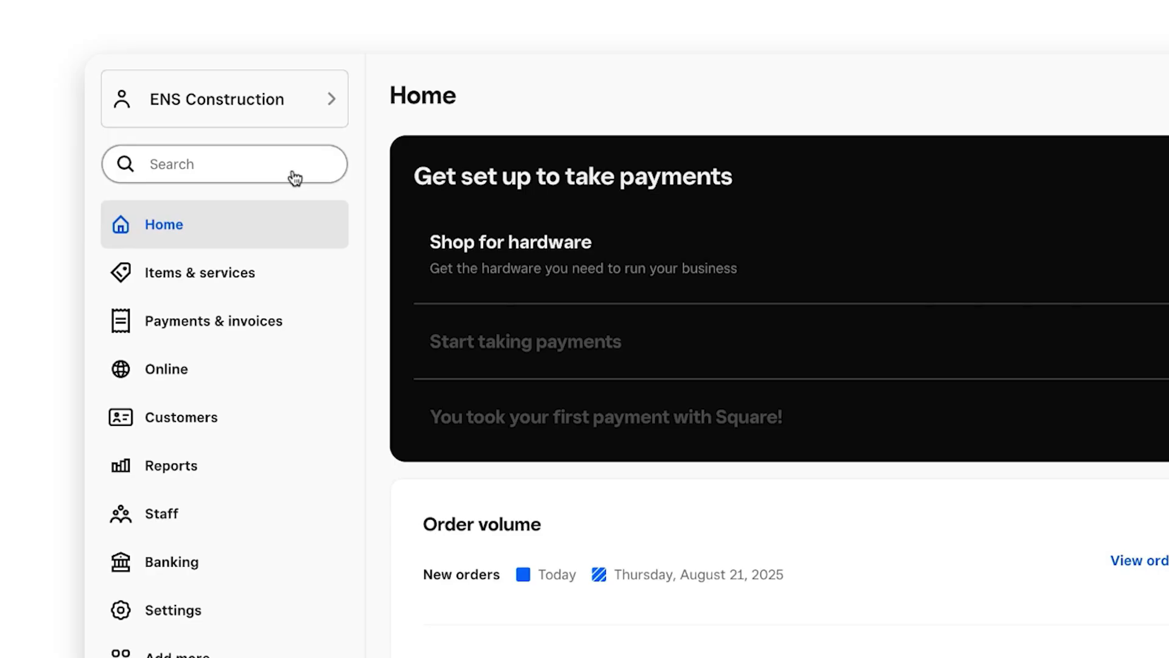
# Step: Open the Loyalty overview under Customers in the sidebar
pyautogui.click(244, 423)
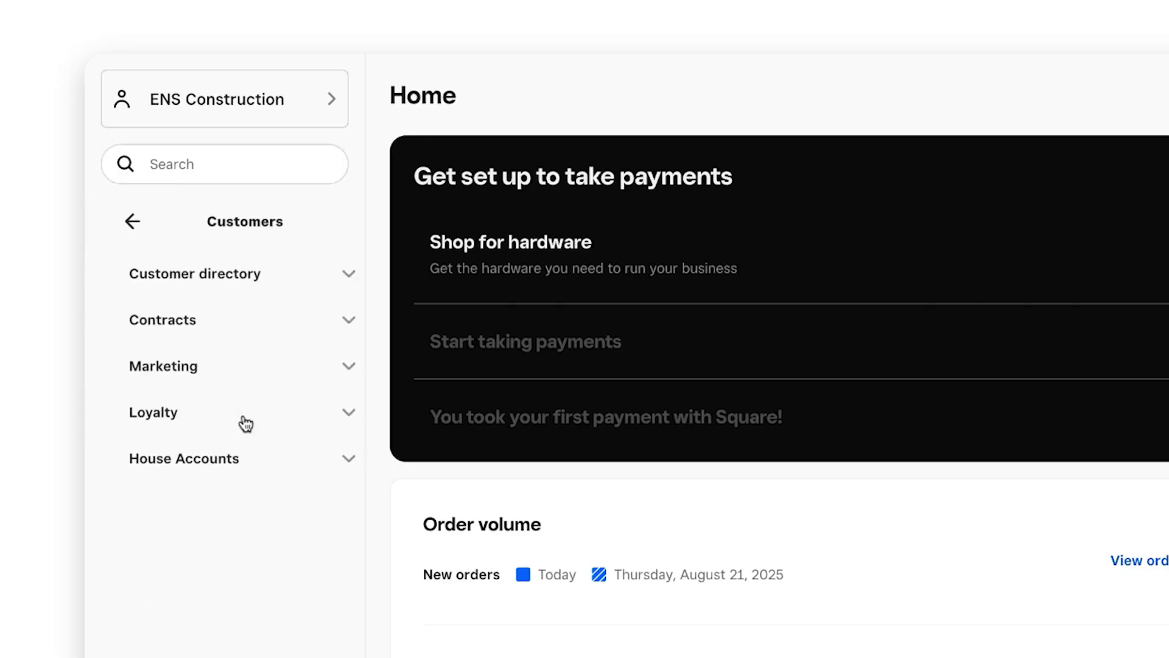
pyautogui.click(245, 420)
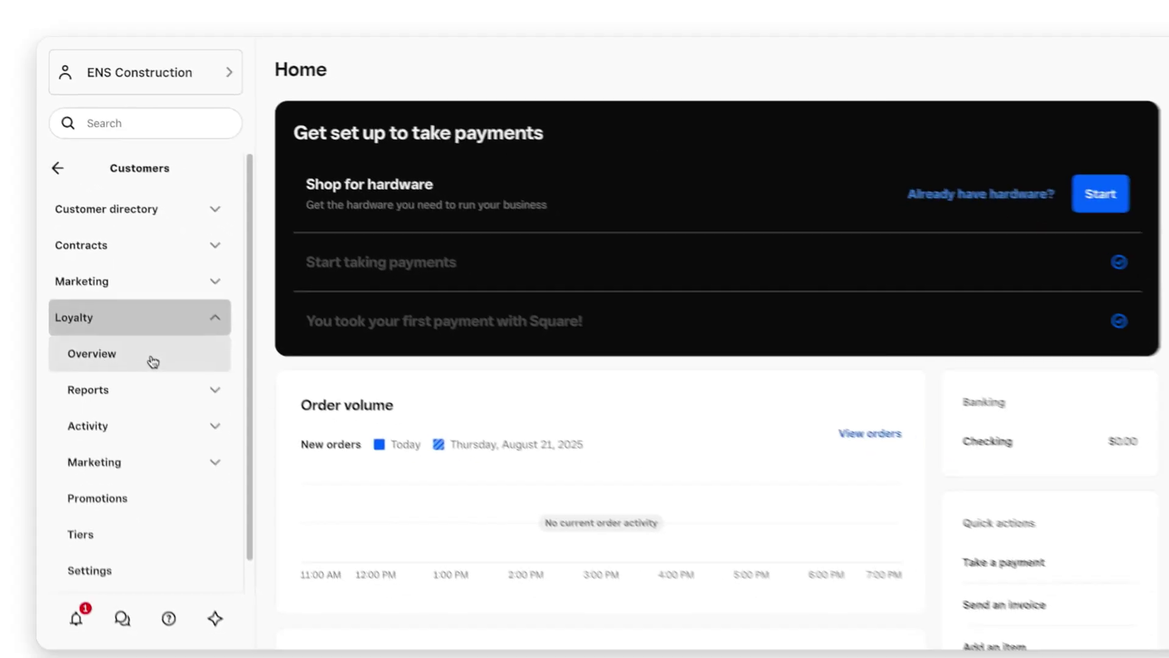
pyautogui.click(153, 362)
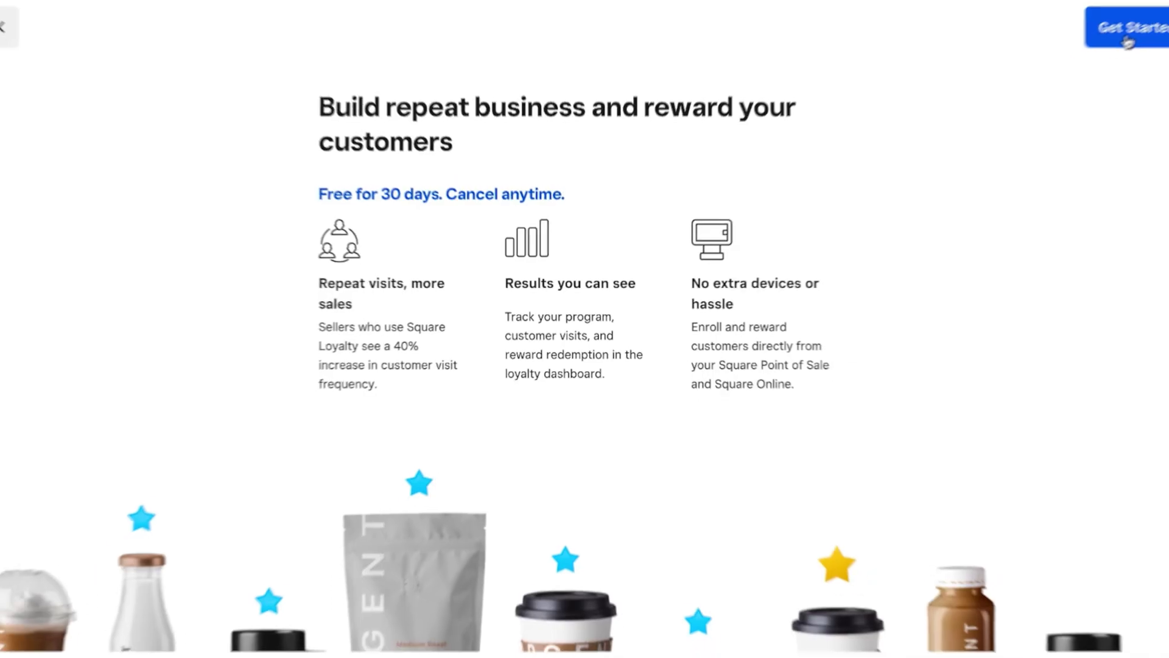
pyautogui.click(1070, 64)
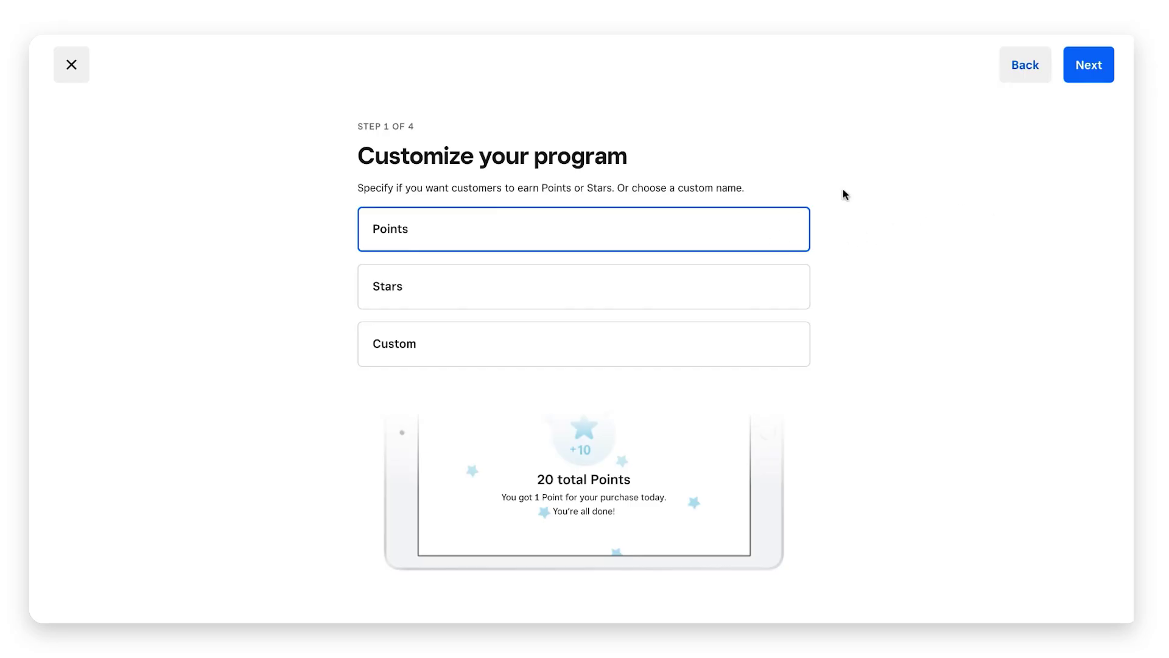
# Step: Move on to program type selection and review the Amount spent fields ($1.00 earns 1 Point)
pyautogui.click(1096, 65)
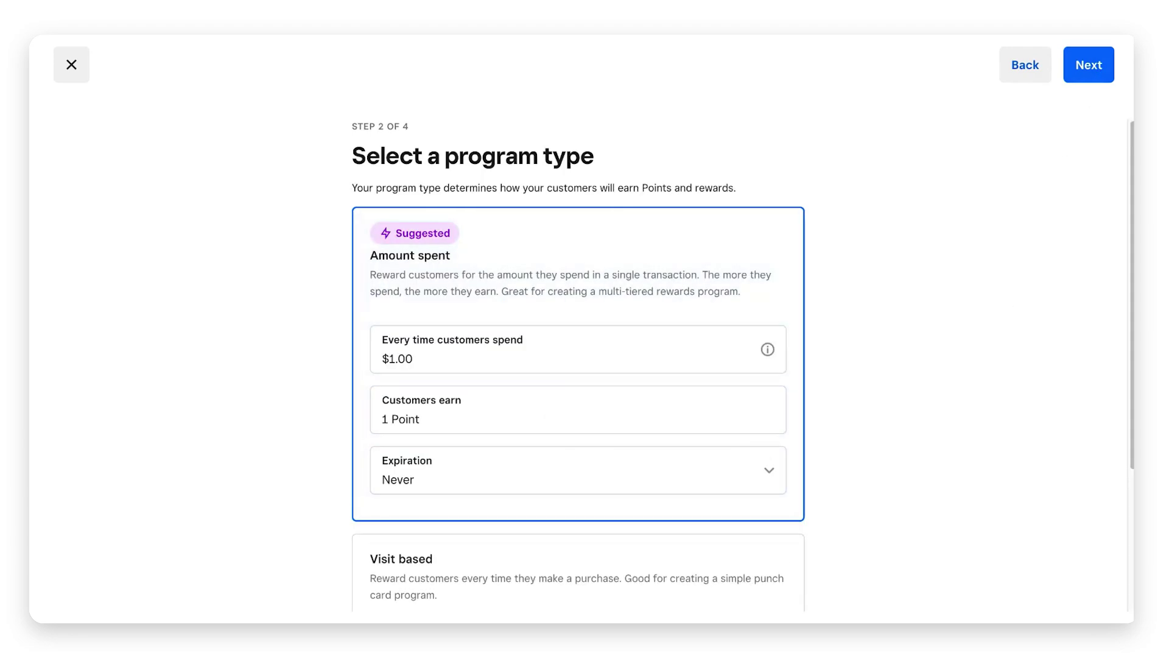
pyautogui.scroll(-1, 579, 365)
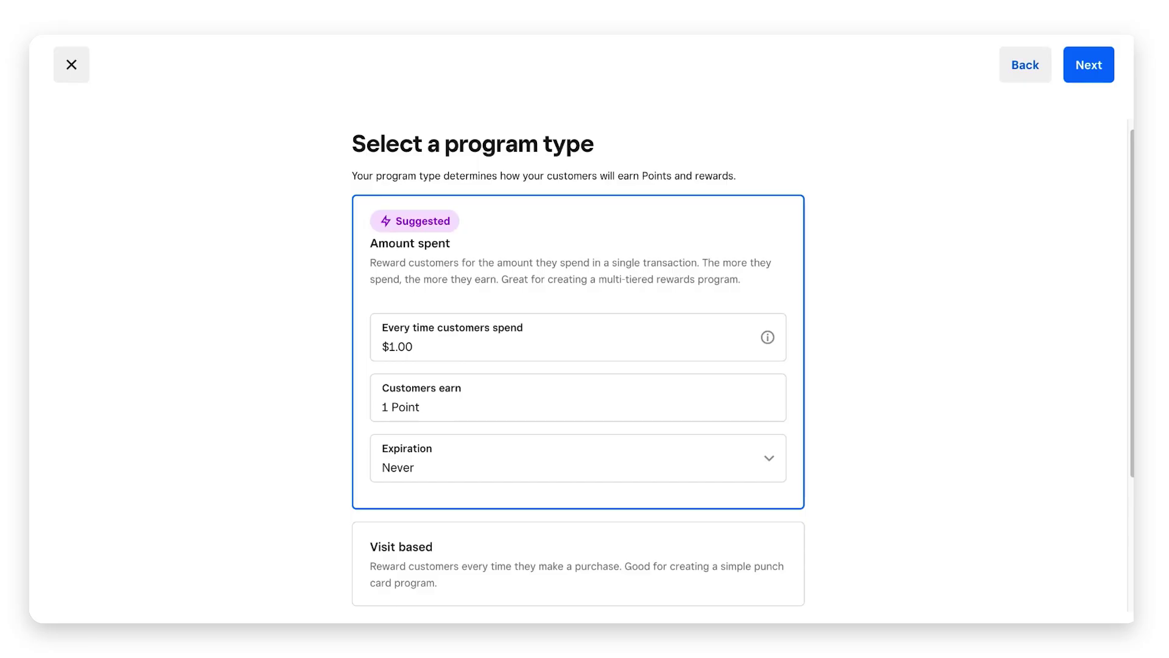
pyautogui.scroll(-2, 798, 304)
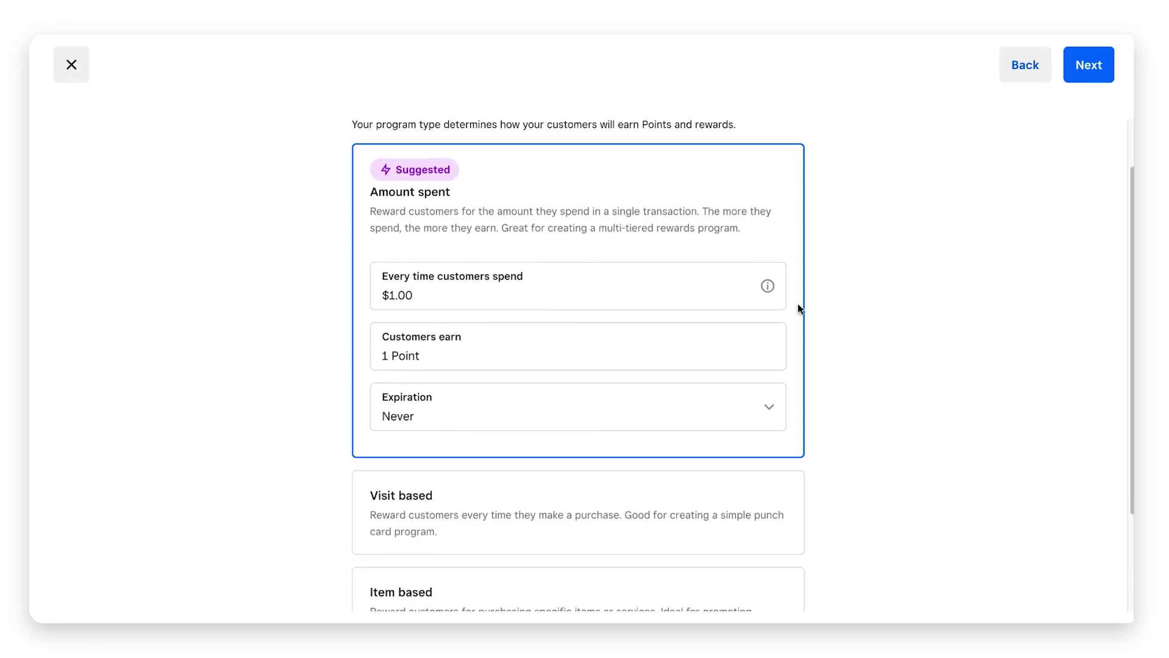
pyautogui.click(675, 286)
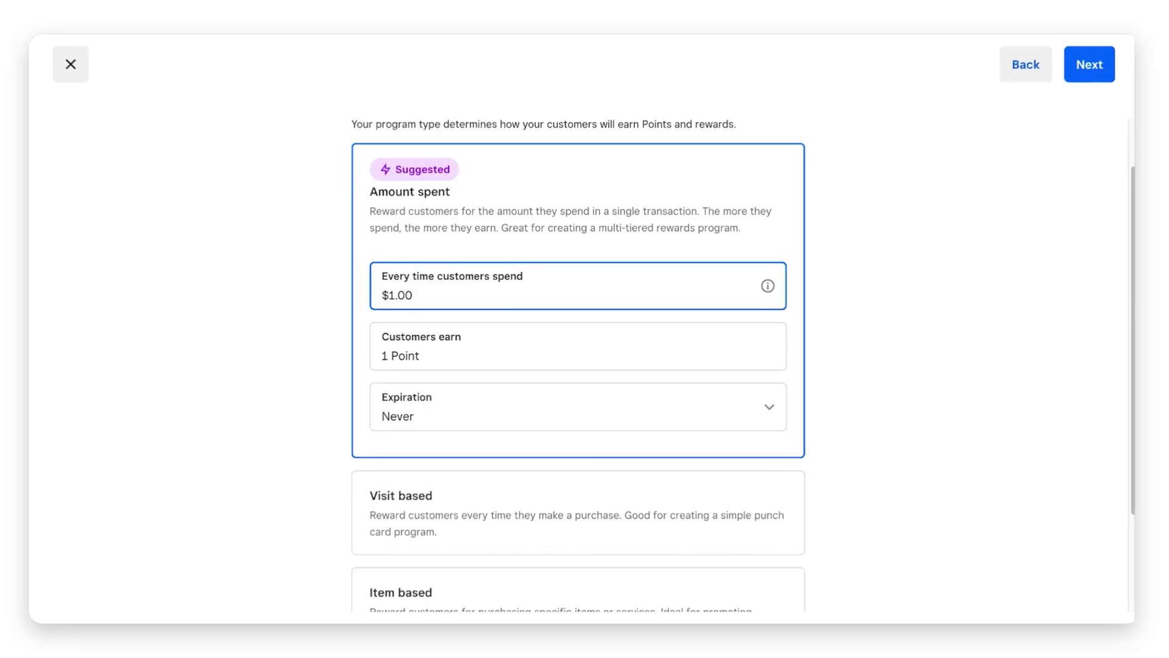
pyautogui.click(528, 352)
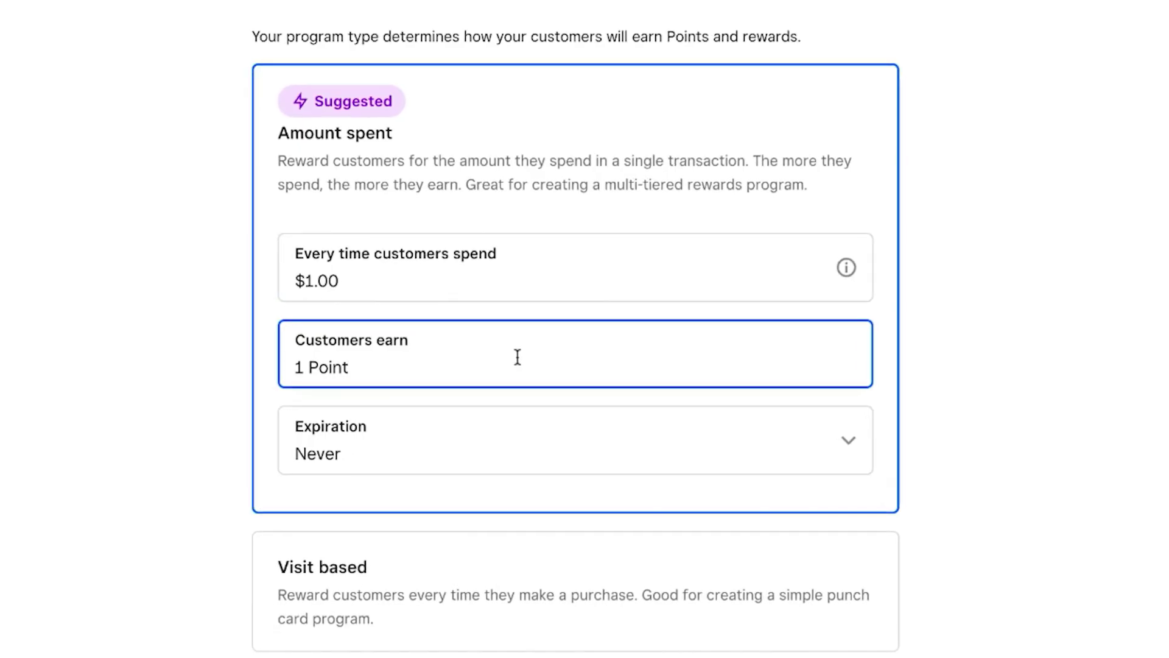
# Step: Keep point expiration set to Never
pyautogui.click(815, 451)
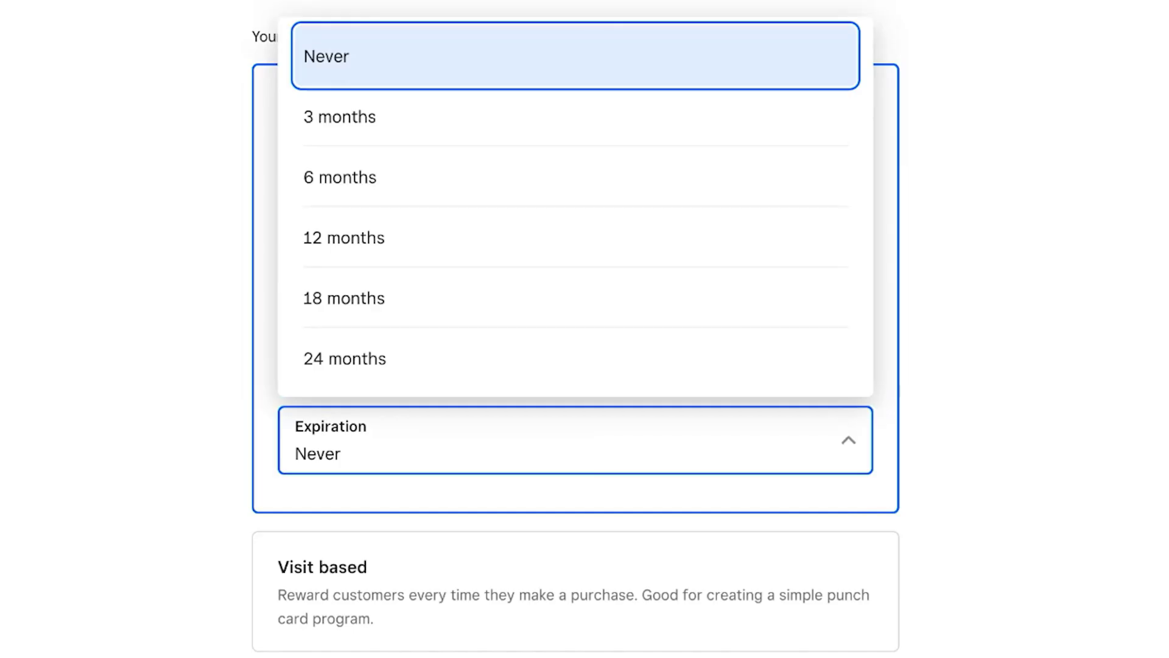
pyautogui.click(1059, 375)
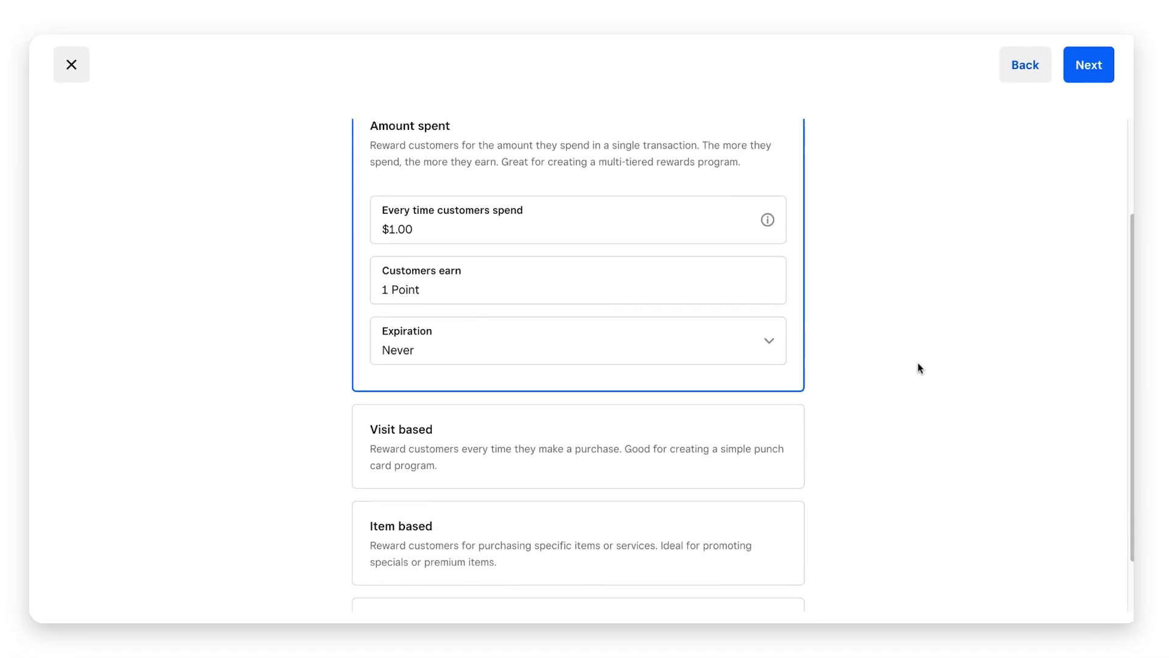
pyautogui.scroll(-1, 1016, 379)
pyautogui.scroll(-2, 578, 366)
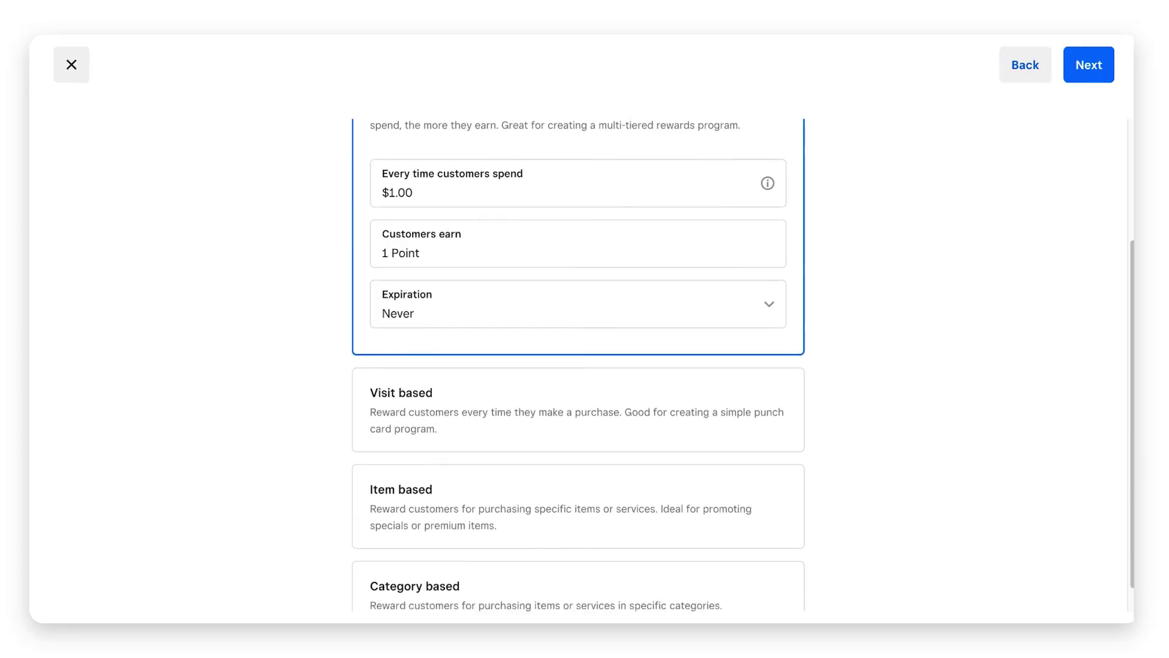
# Step: Choose the Visit based program type
pyautogui.click(609, 369)
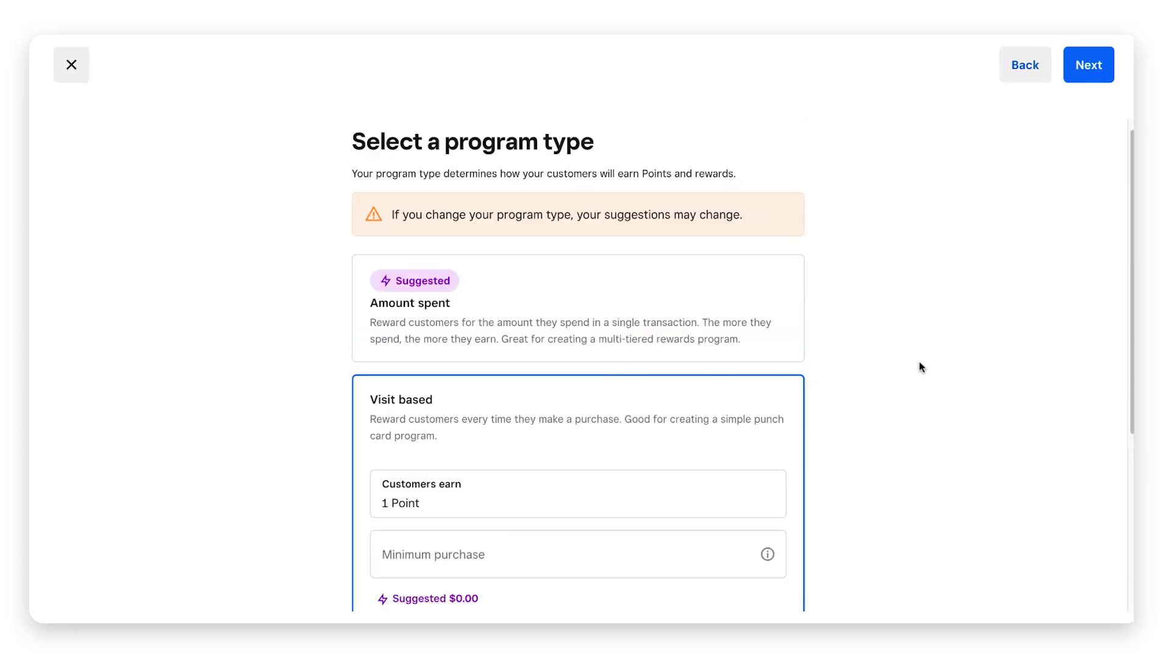
pyautogui.scroll(-1, 932, 359)
pyautogui.scroll(-1, 932, 362)
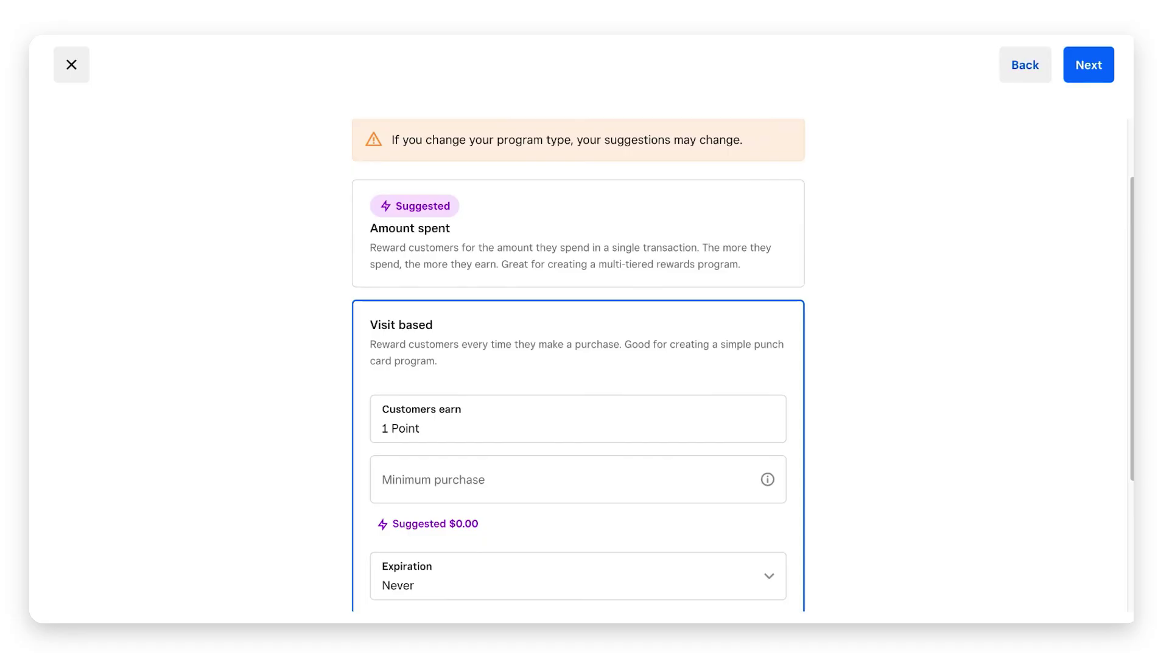
pyautogui.scroll(-2, 916, 357)
# Step: Check the Visit based fields, leave Minimum purchase empty, and switch to Item based
pyautogui.click(570, 406)
pyautogui.click(579, 368)
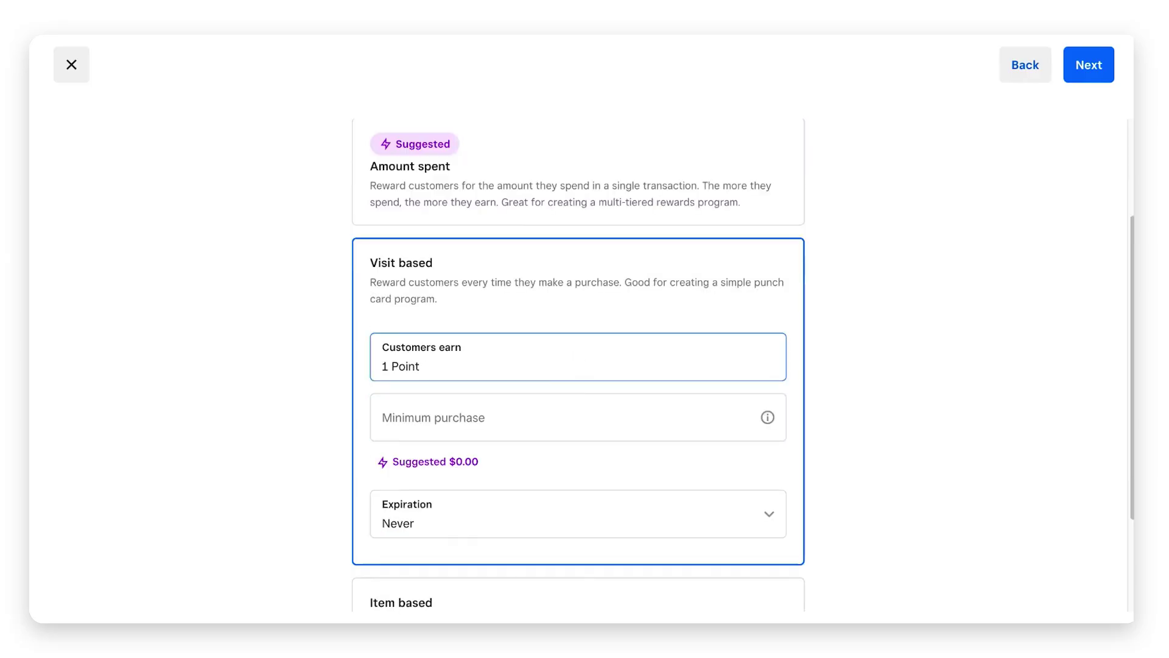
pyautogui.click(564, 425)
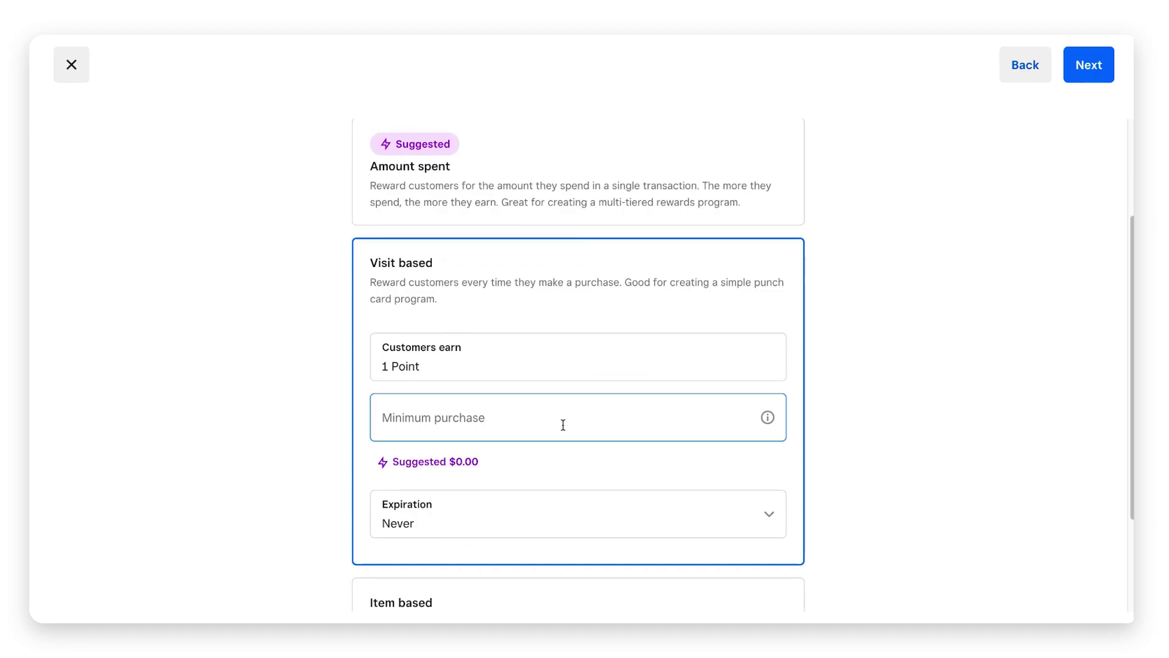
pyautogui.click(526, 459)
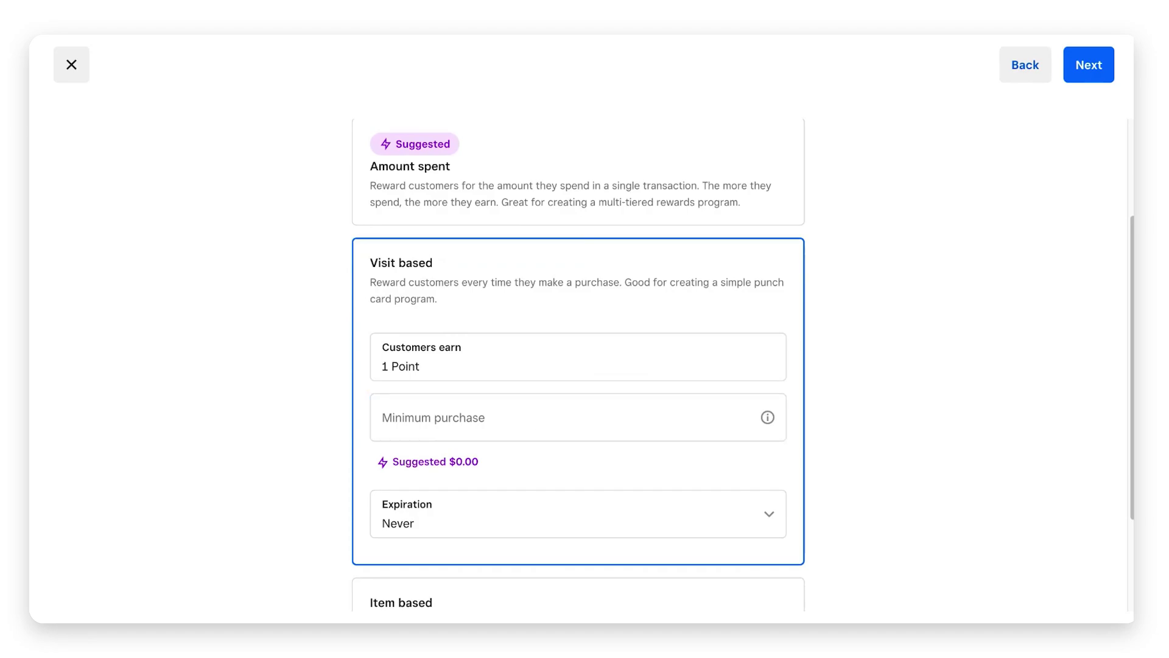
pyautogui.scroll(-1, 977, 424)
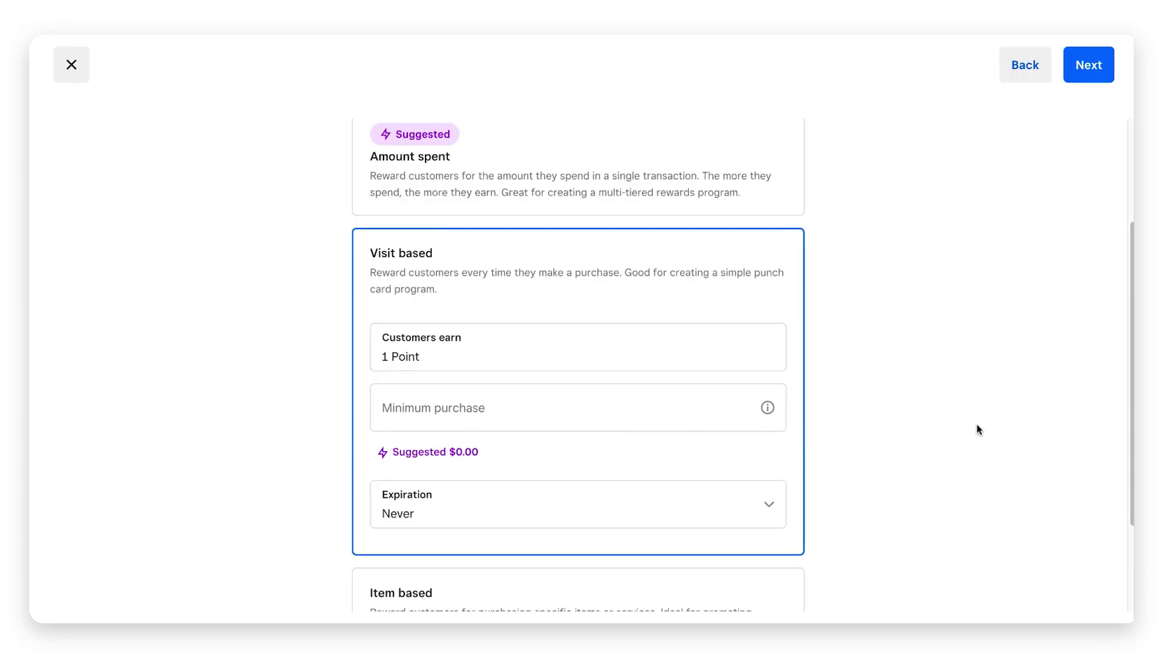
pyautogui.scroll(-2, 977, 429)
pyautogui.click(653, 470)
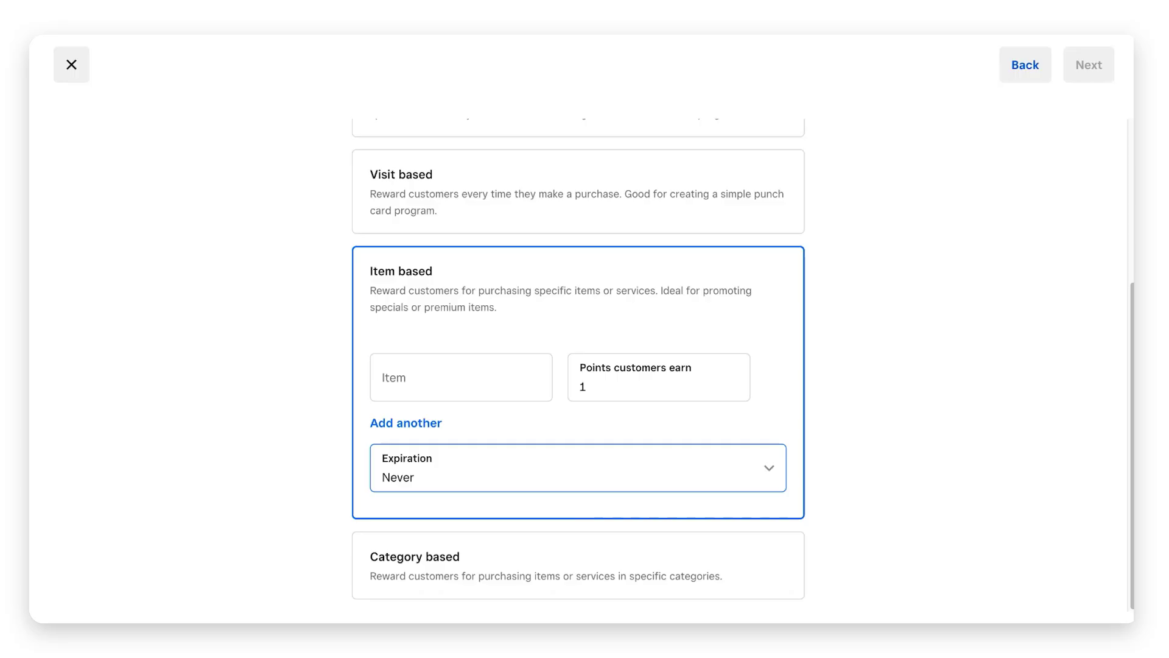
# Step: Pick Bathroom Vanity - Single as the rewarded item
pyautogui.click(480, 381)
pyautogui.click(480, 381)
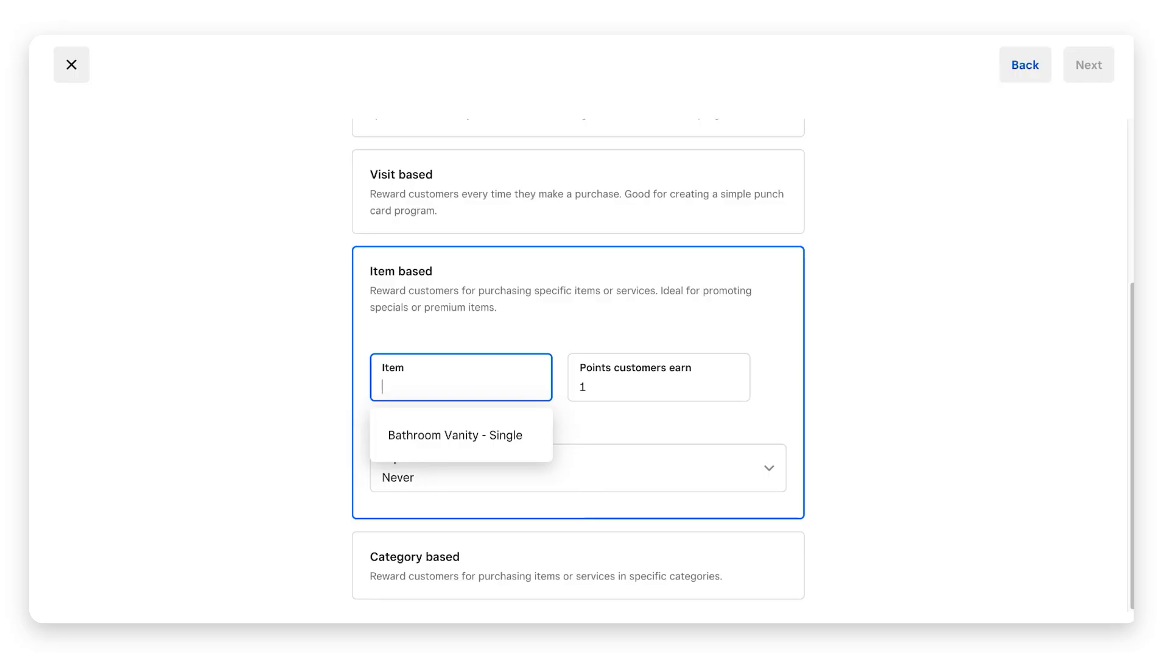
pyautogui.click(536, 433)
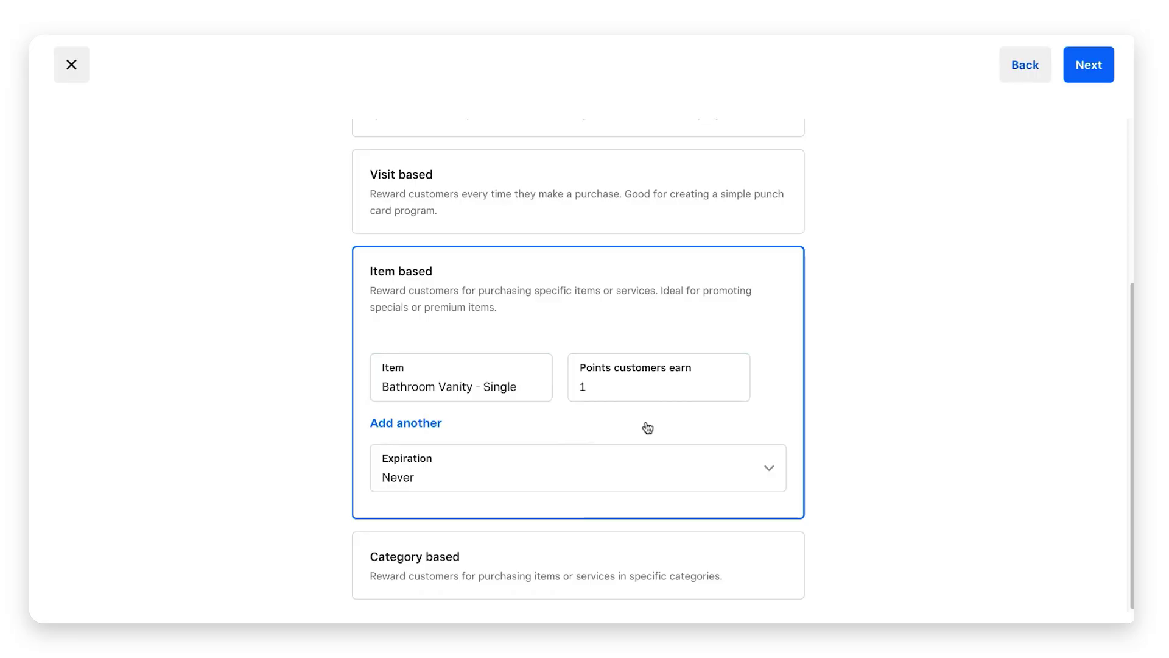
# Step: Add another item row, remove the Bathroom Vanity row, and switch to Category based
pyautogui.click(431, 426)
pyautogui.click(774, 377)
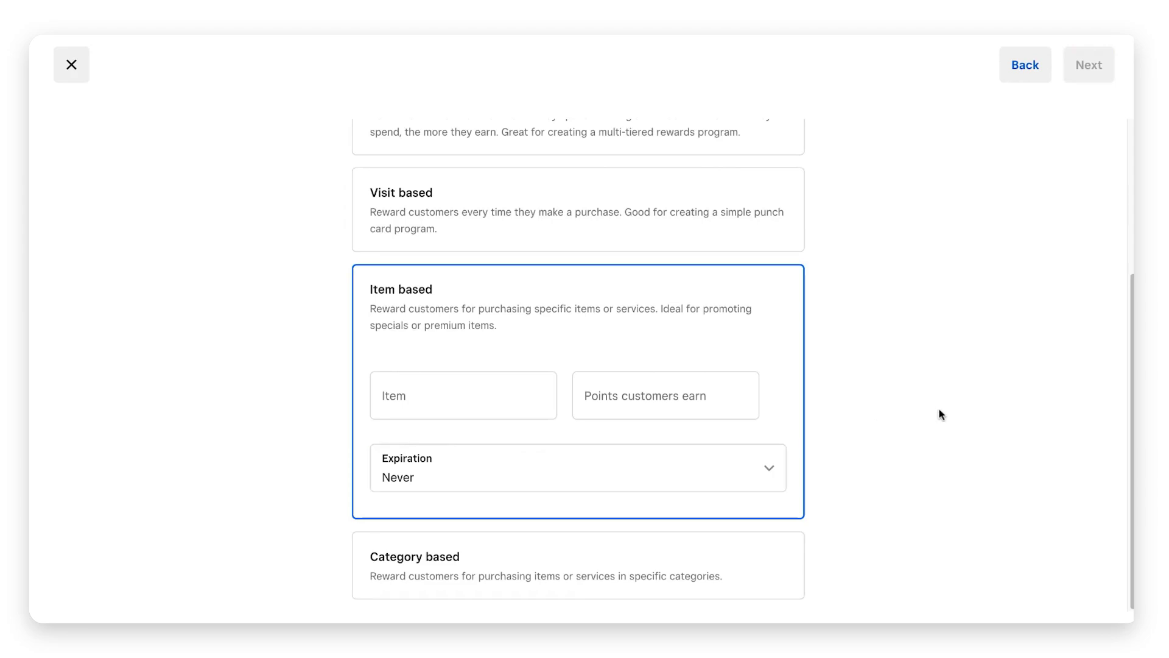
pyautogui.click(694, 550)
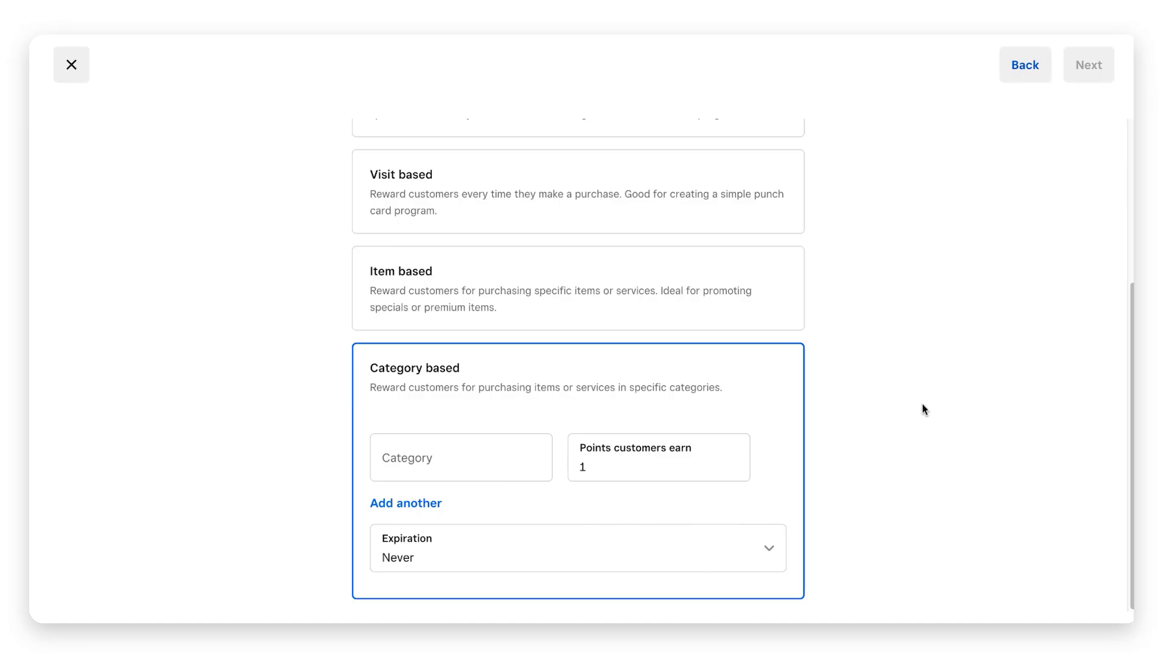
# Step: Try the Category and points fields, adding a category row and deleting the first one
pyautogui.click(455, 471)
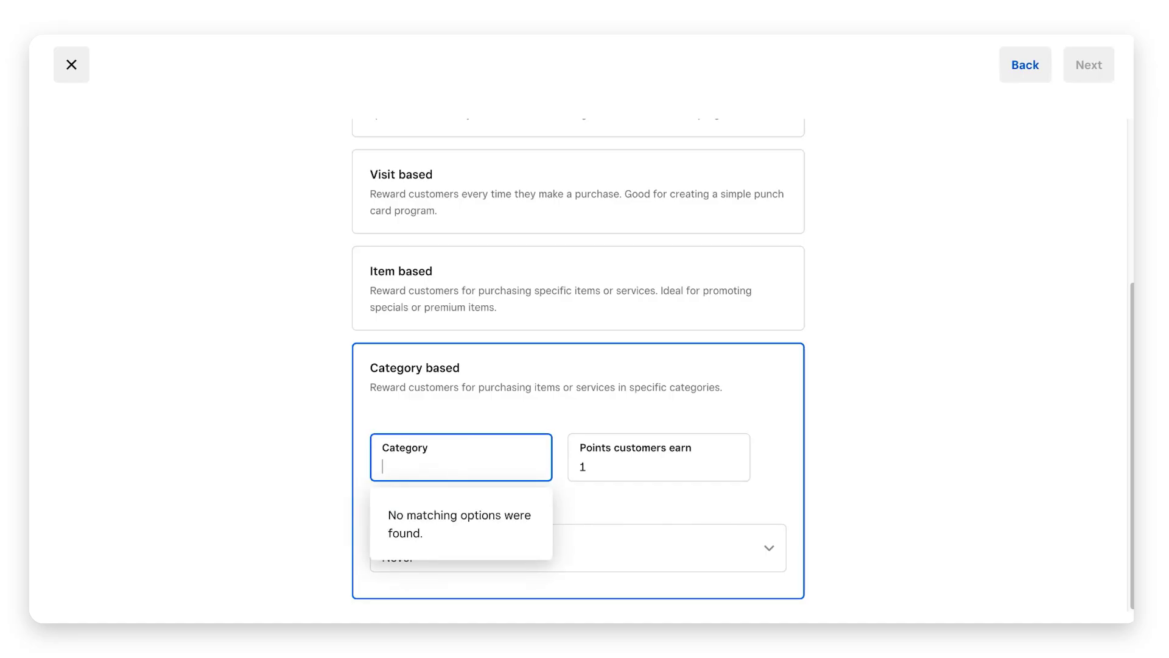
pyautogui.click(611, 464)
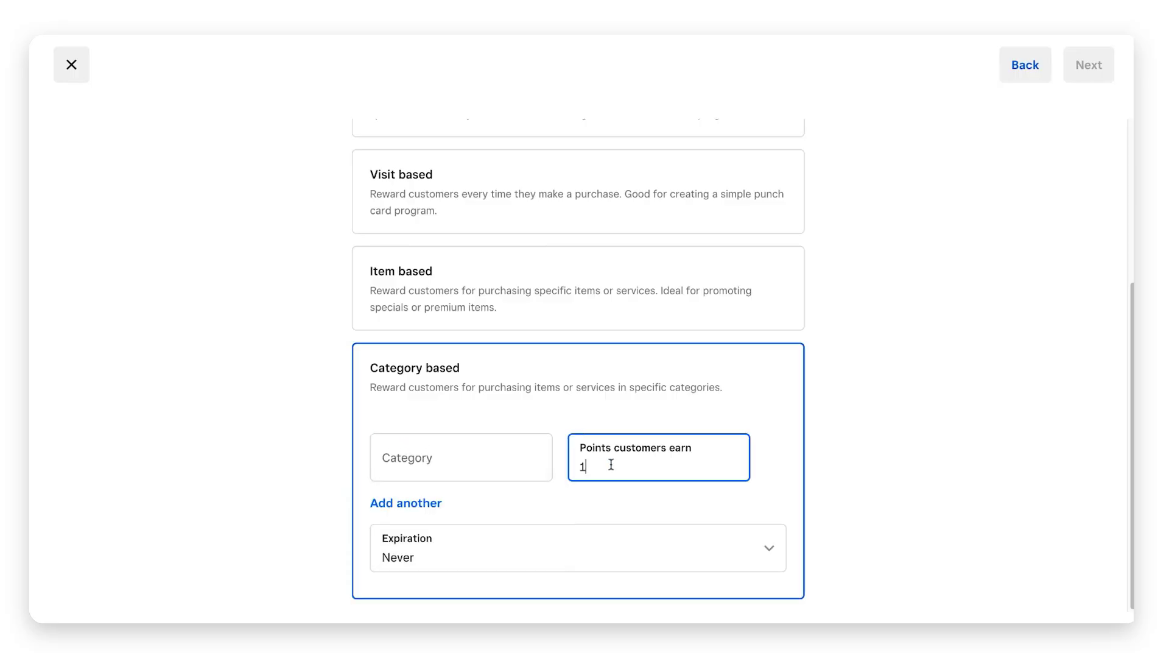
pyautogui.click(420, 505)
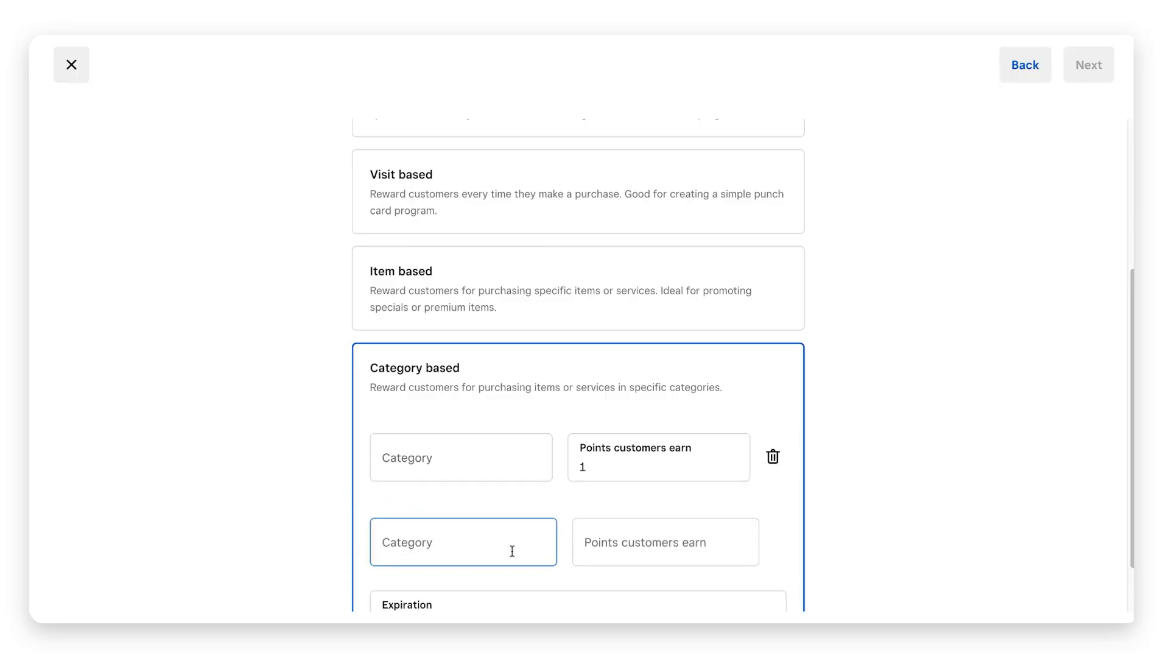
pyautogui.click(777, 474)
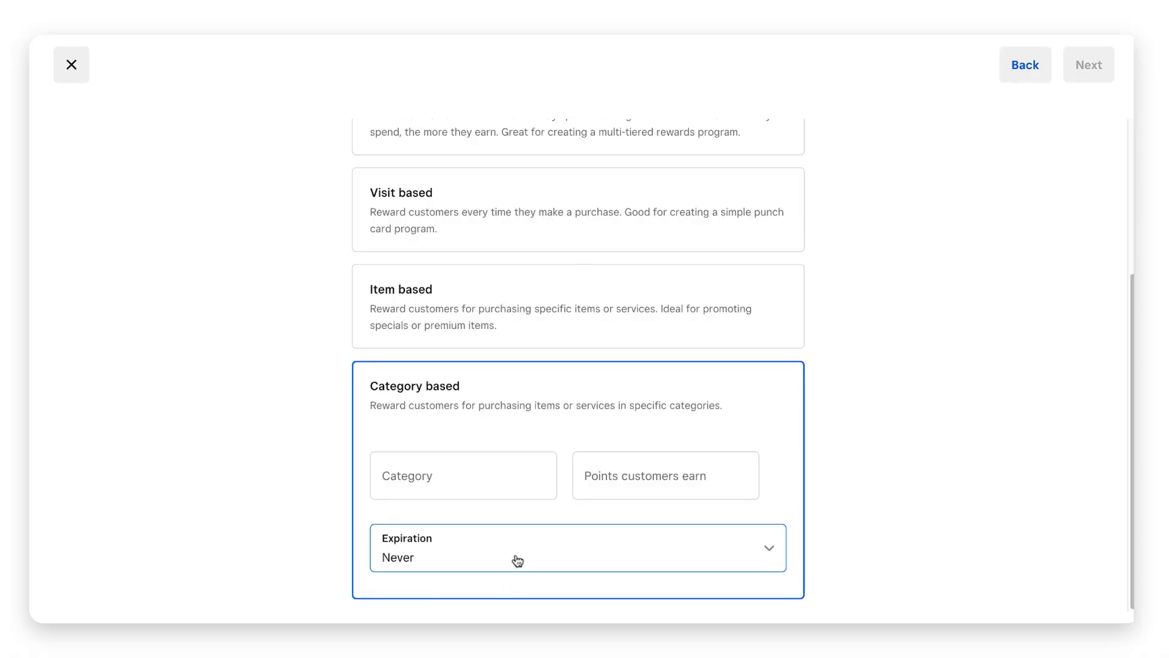
# Step: Switch back to Amount spent and continue to the rewards step
pyautogui.scroll(4, 960, 418)
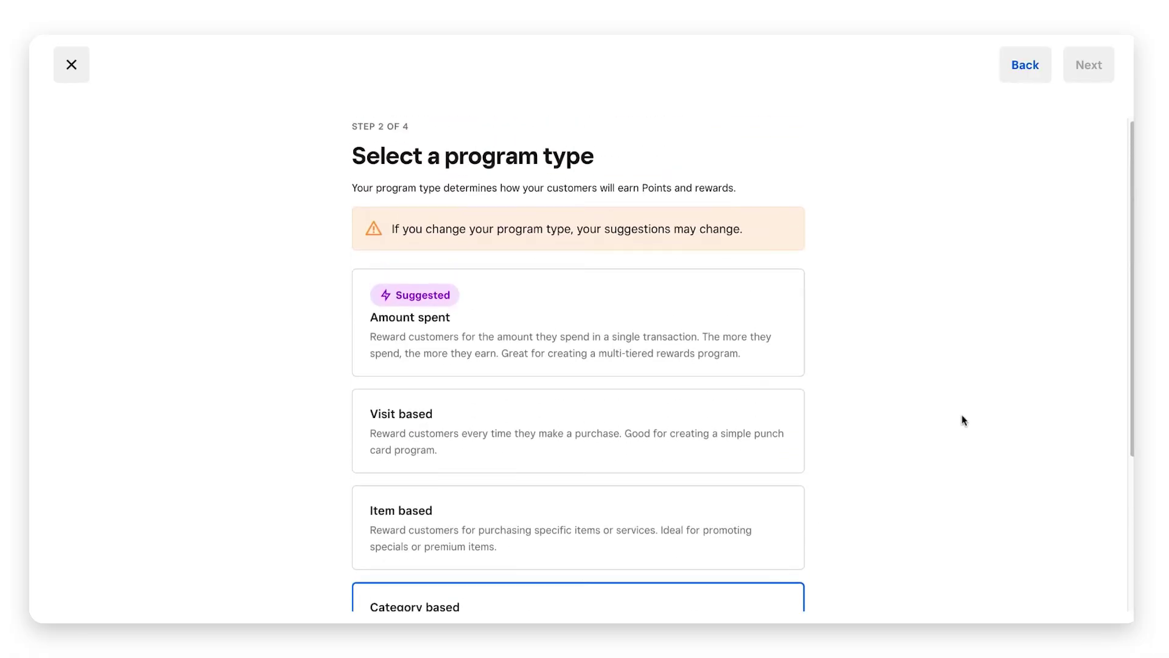
pyautogui.click(676, 315)
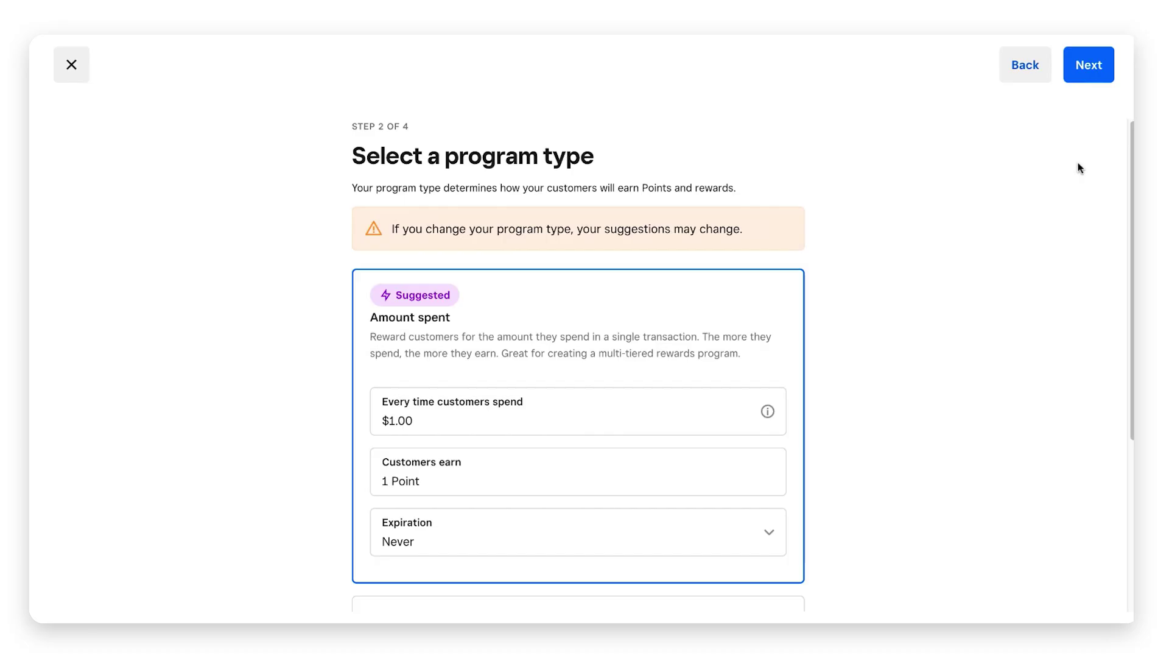
pyautogui.click(1095, 81)
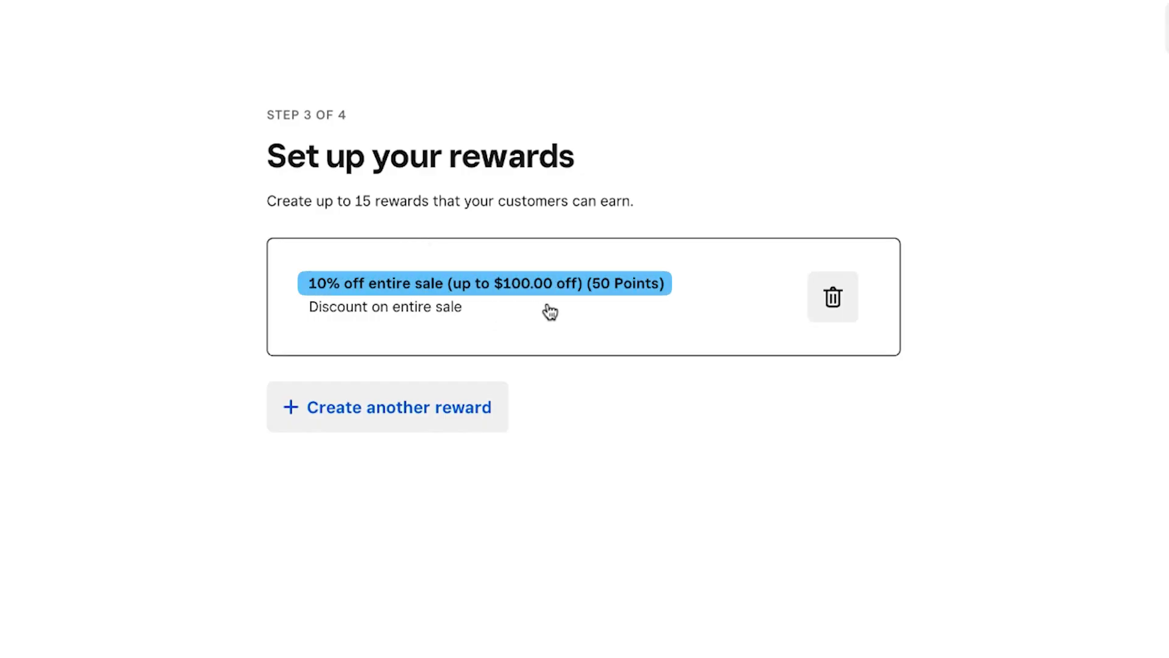
# Step: Change the 10% off reward to a fixed $5.00 discount amount on the entire sale
pyautogui.click(634, 309)
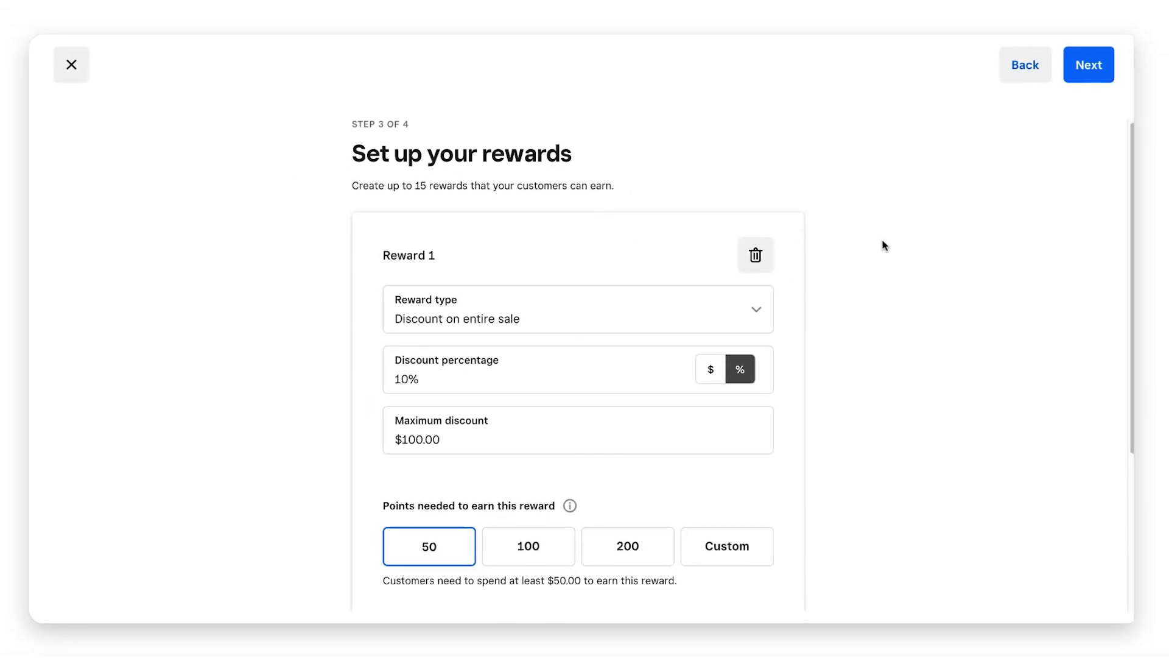
pyautogui.scroll(-1, 883, 244)
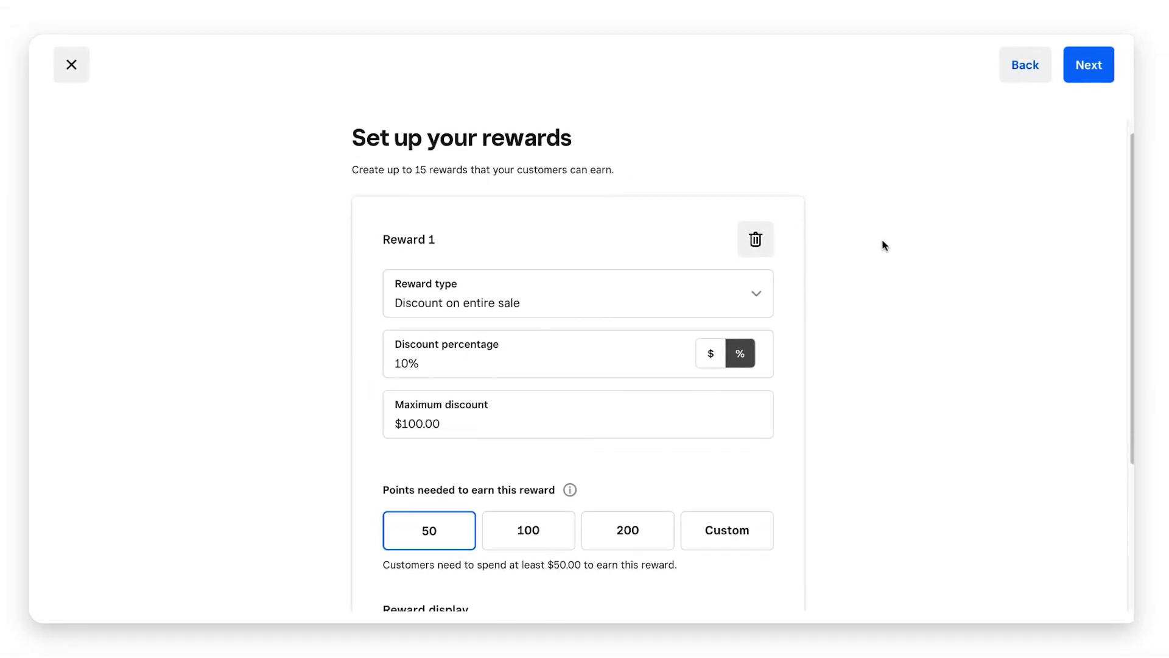
pyautogui.click(741, 301)
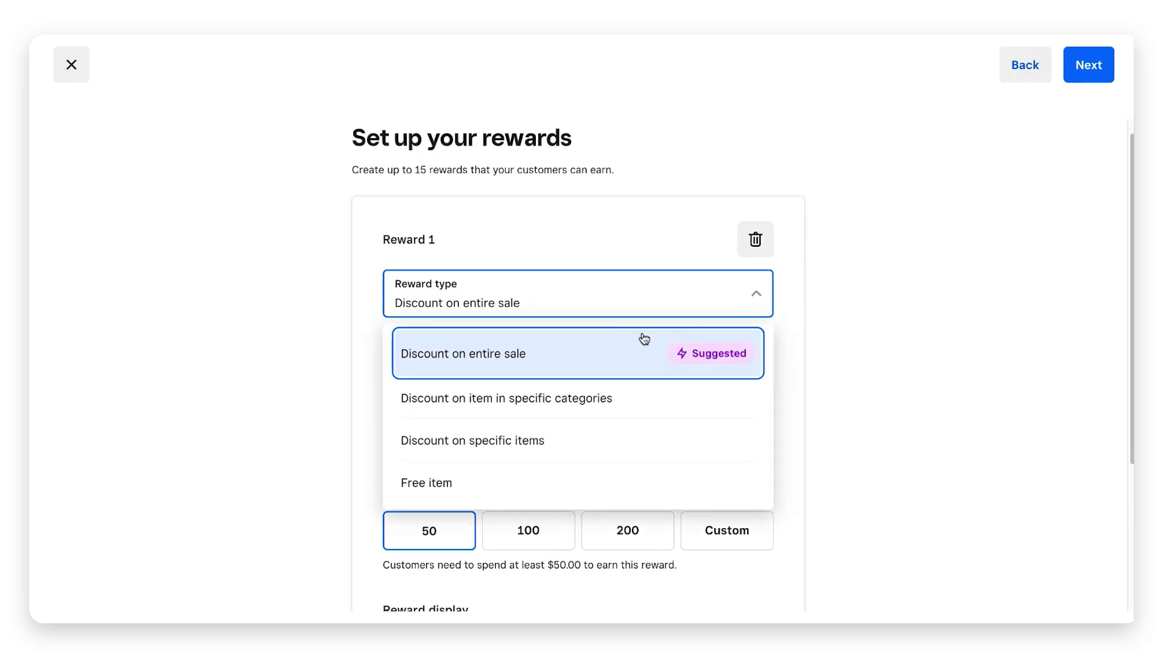
pyautogui.click(876, 296)
pyautogui.click(540, 364)
pyautogui.click(711, 353)
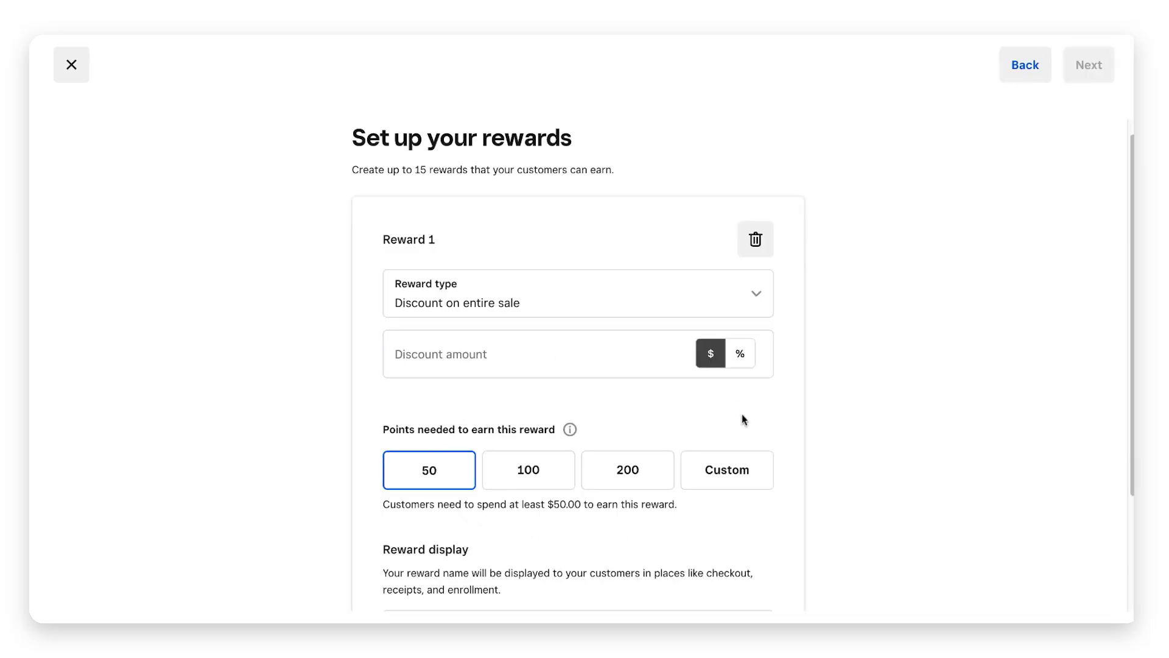
pyautogui.click(552, 371)
pyautogui.click(556, 364)
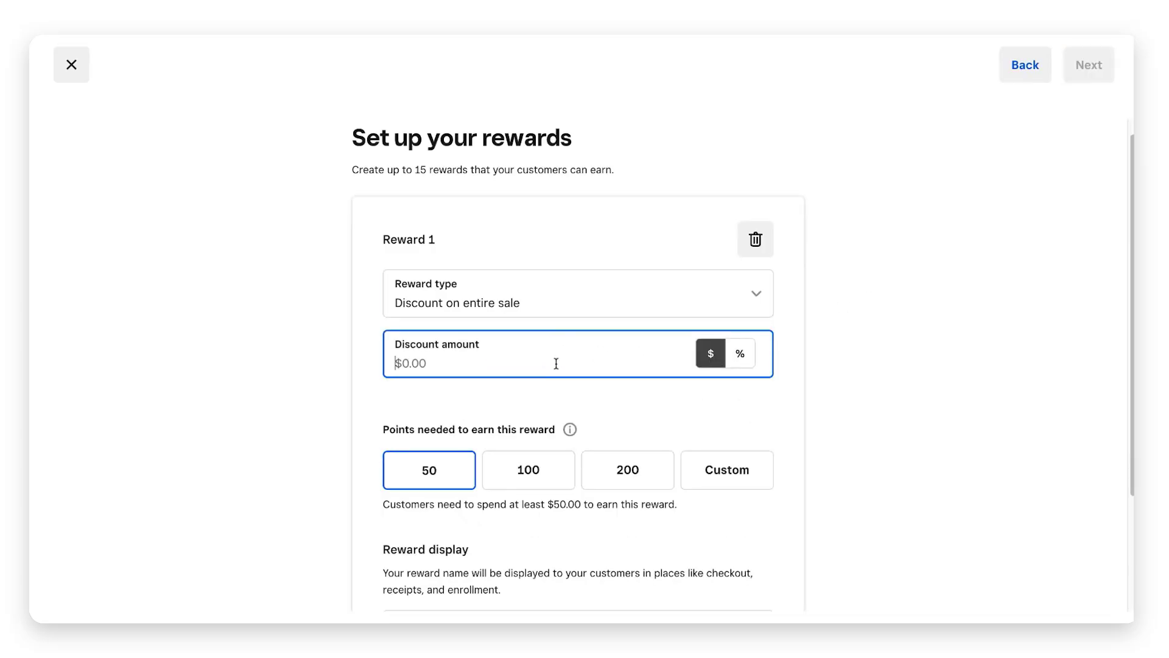
pyautogui.write('5.00')
pyautogui.click(978, 355)
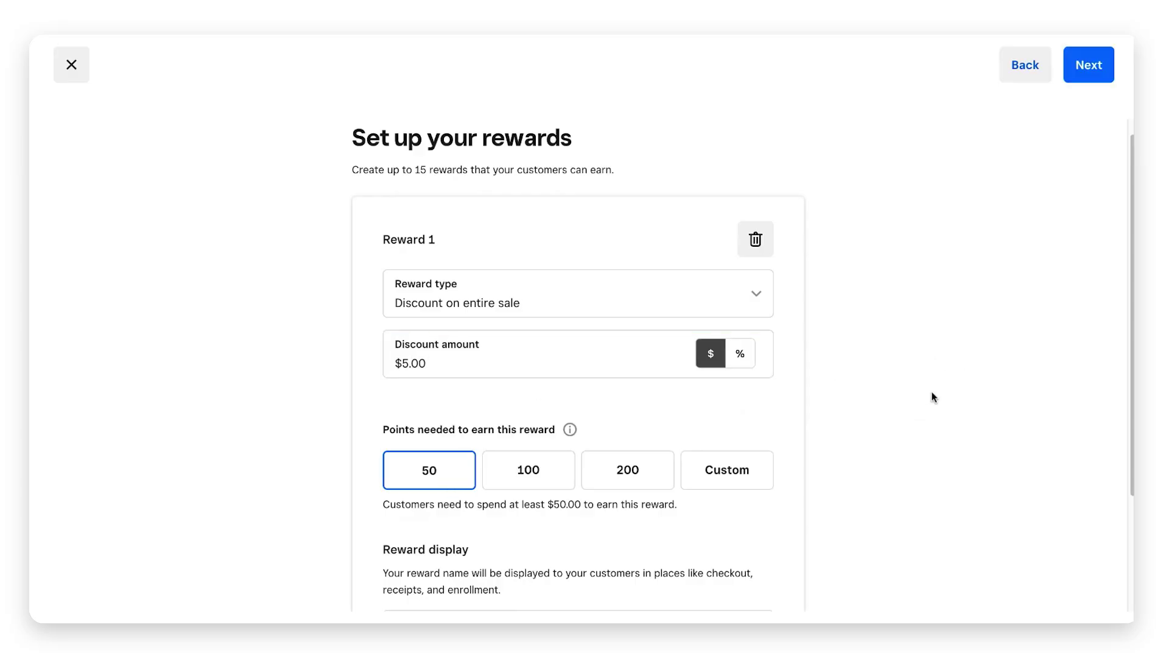
pyautogui.click(743, 305)
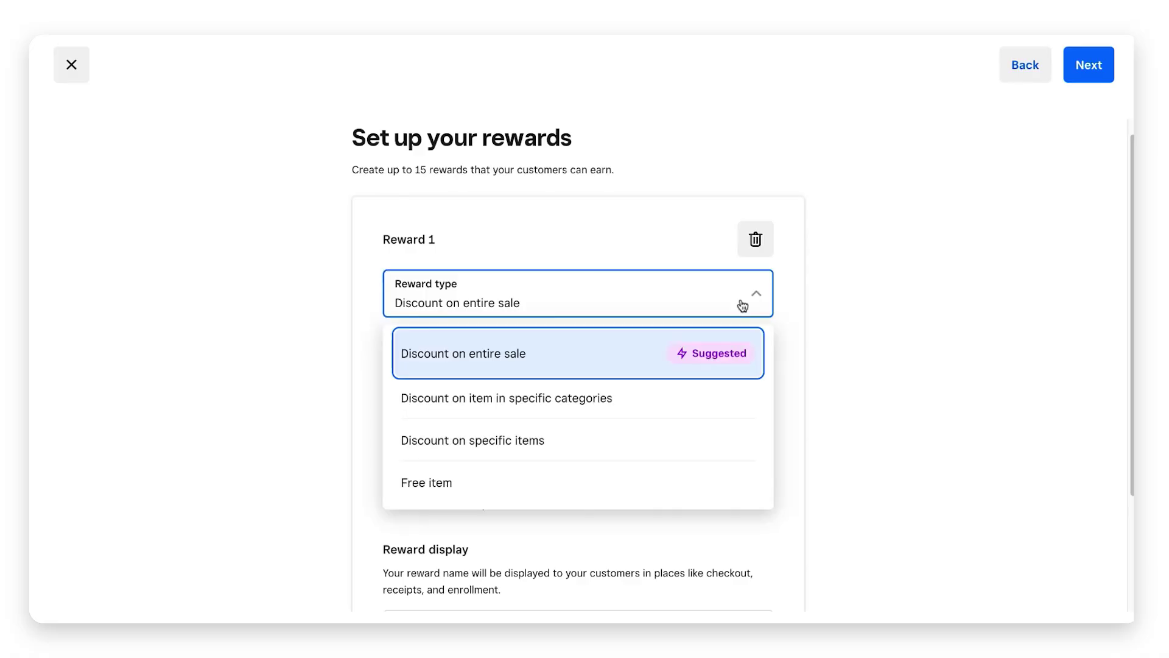
pyautogui.click(589, 408)
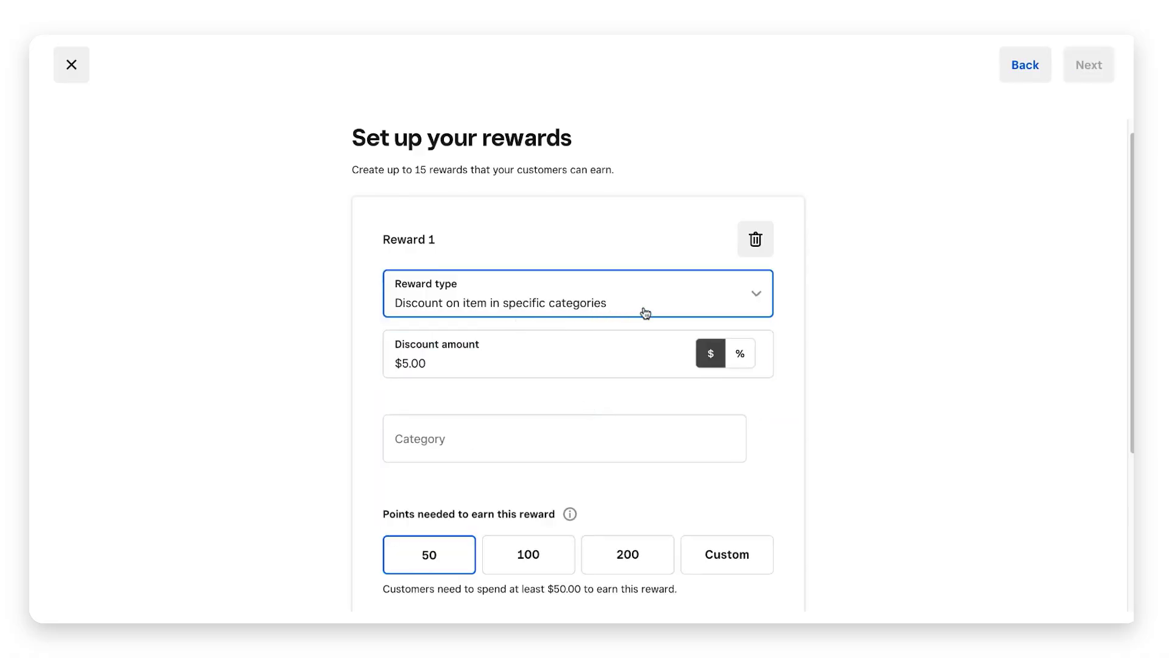
pyautogui.click(522, 438)
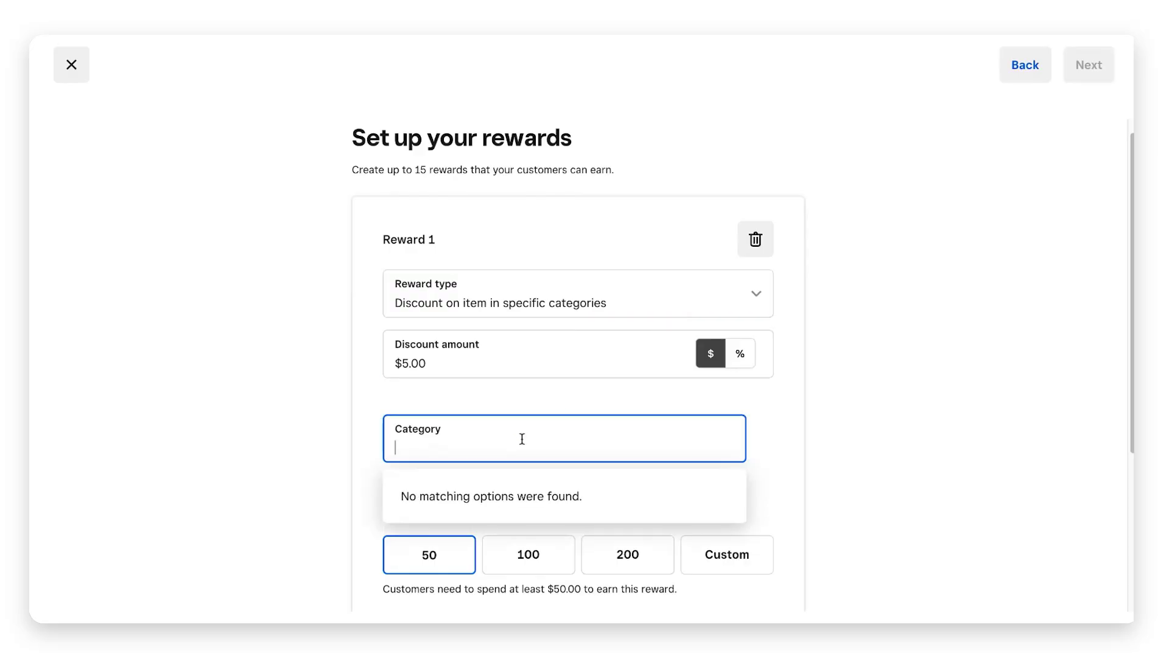
pyautogui.click(670, 307)
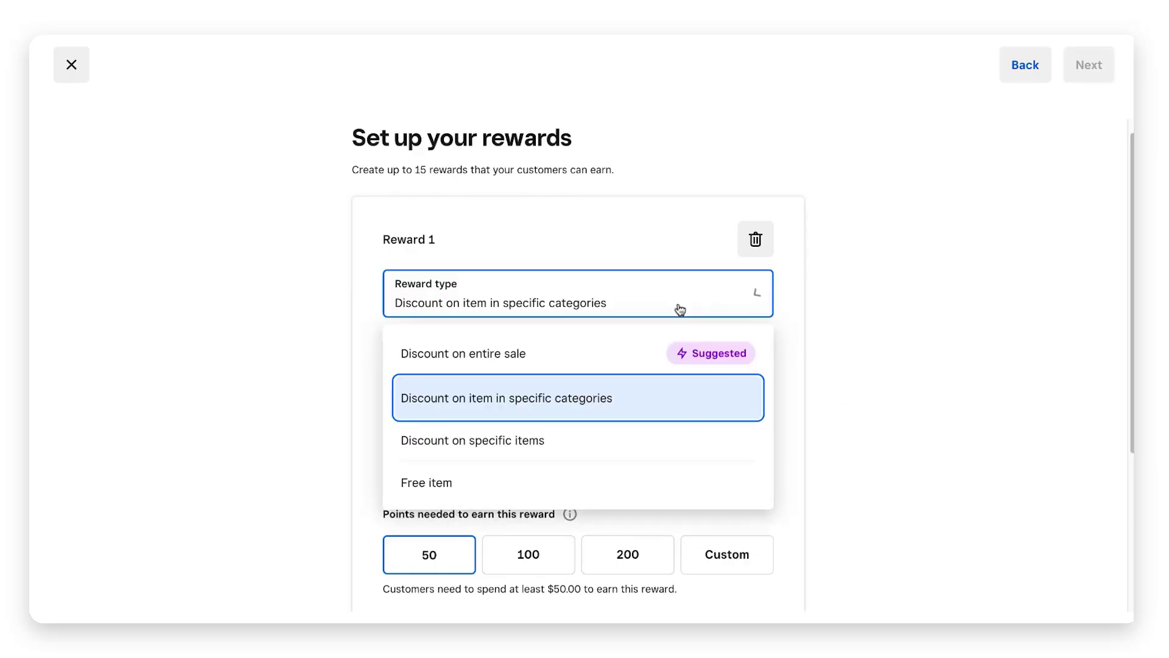
pyautogui.click(589, 442)
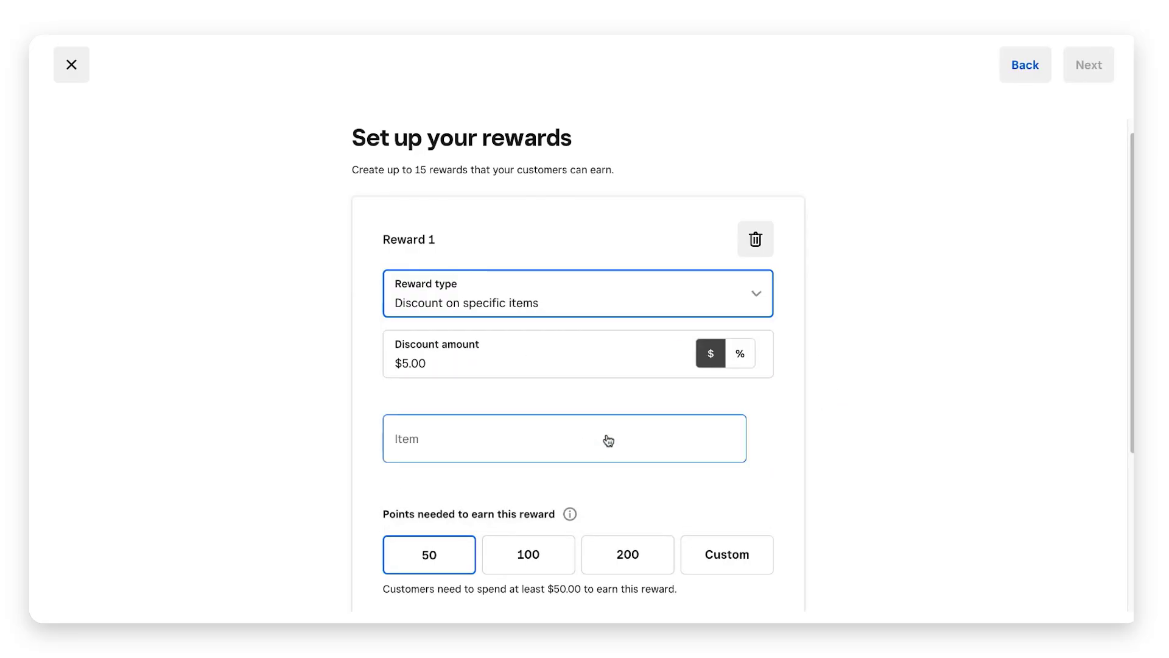
pyautogui.click(608, 440)
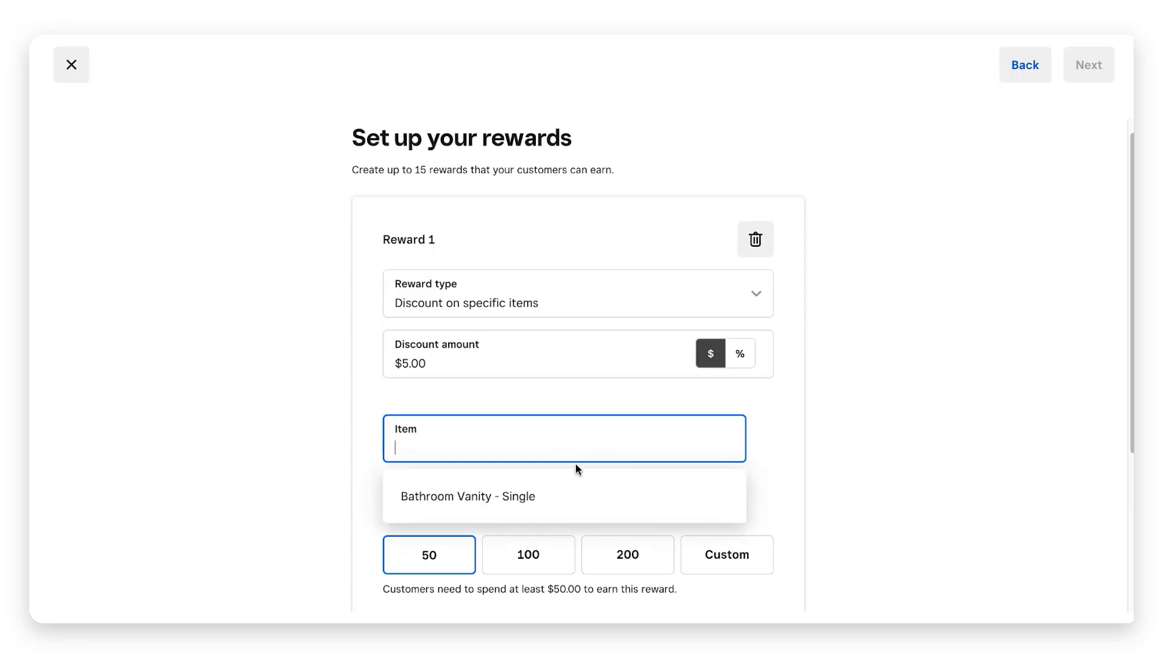
pyautogui.click(637, 303)
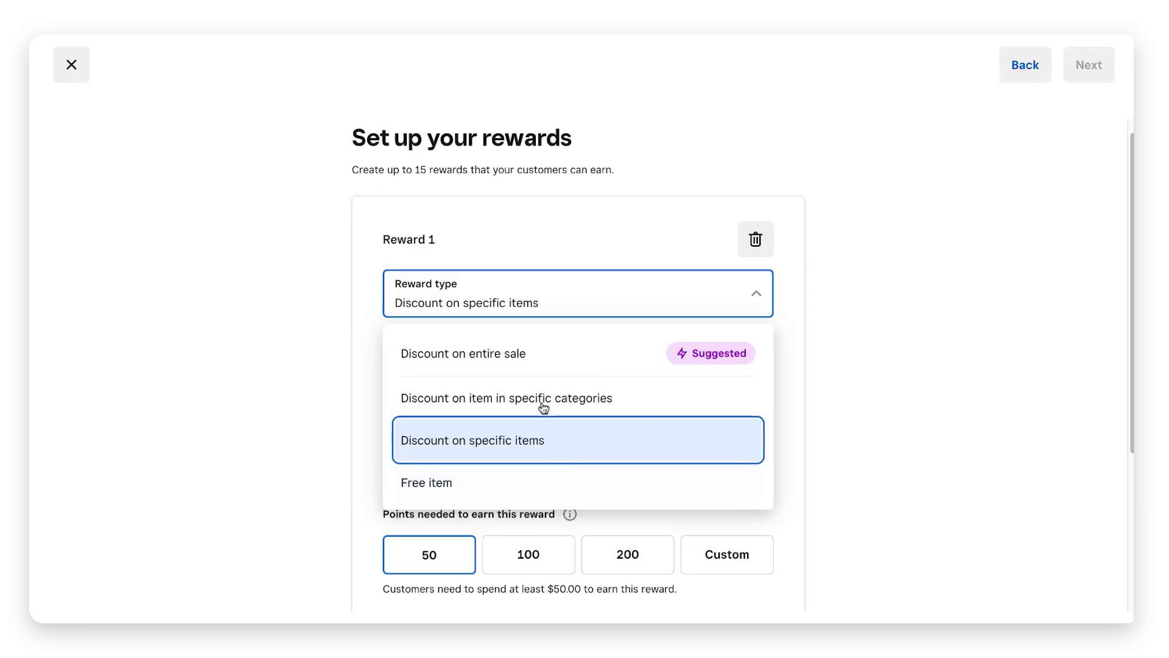
pyautogui.click(552, 356)
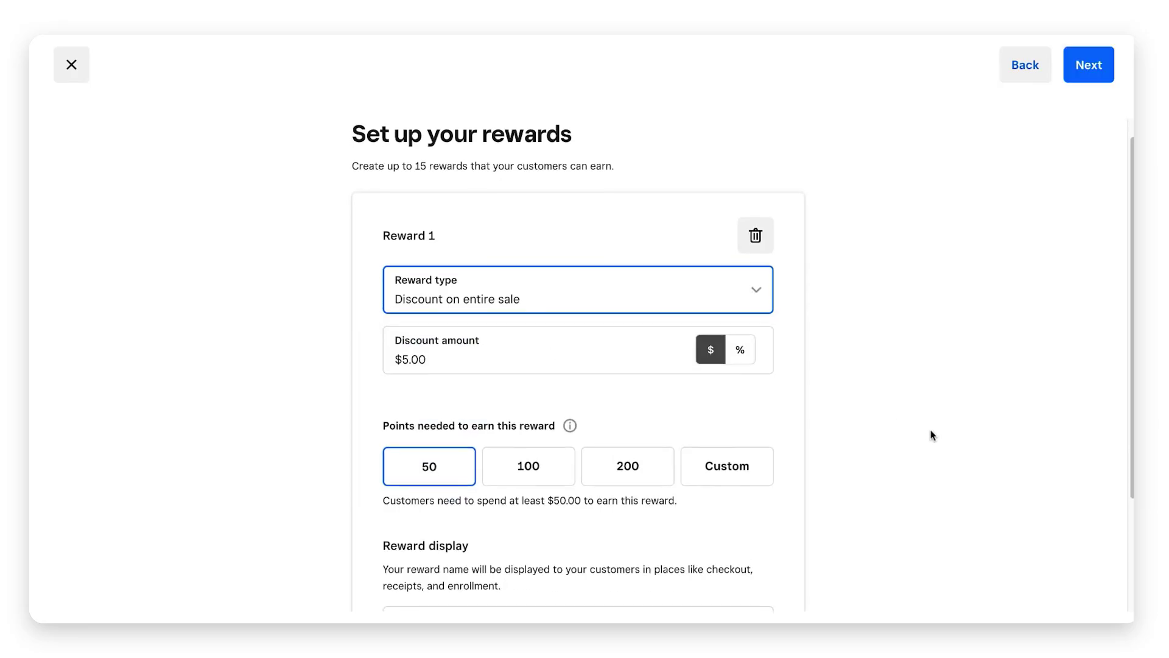
# Step: Select the reward name text, then add an empty Reward 2 and delete it again
pyautogui.scroll(-1, 931, 433)
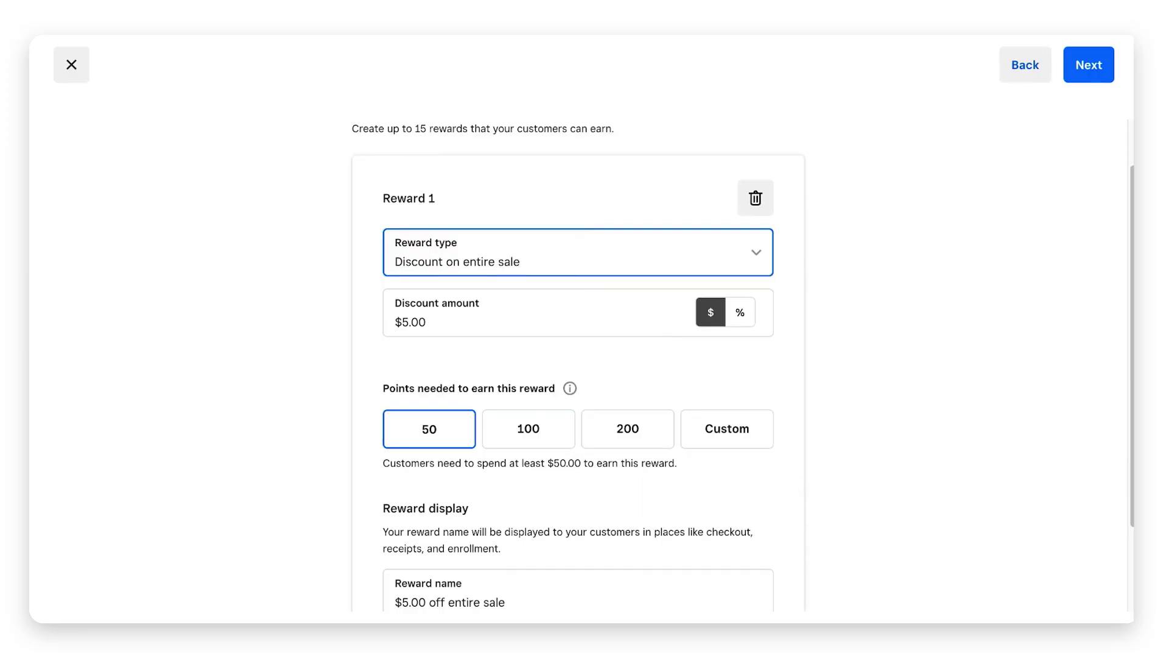
pyautogui.scroll(-1, 594, 478)
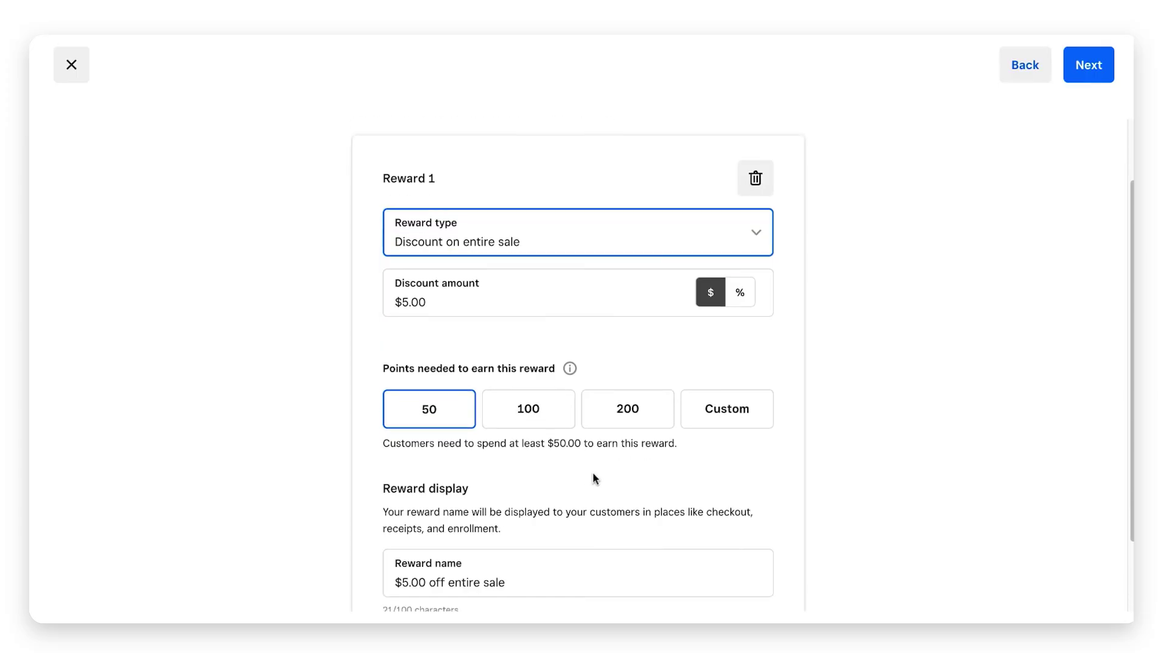
pyautogui.scroll(-2, 595, 478)
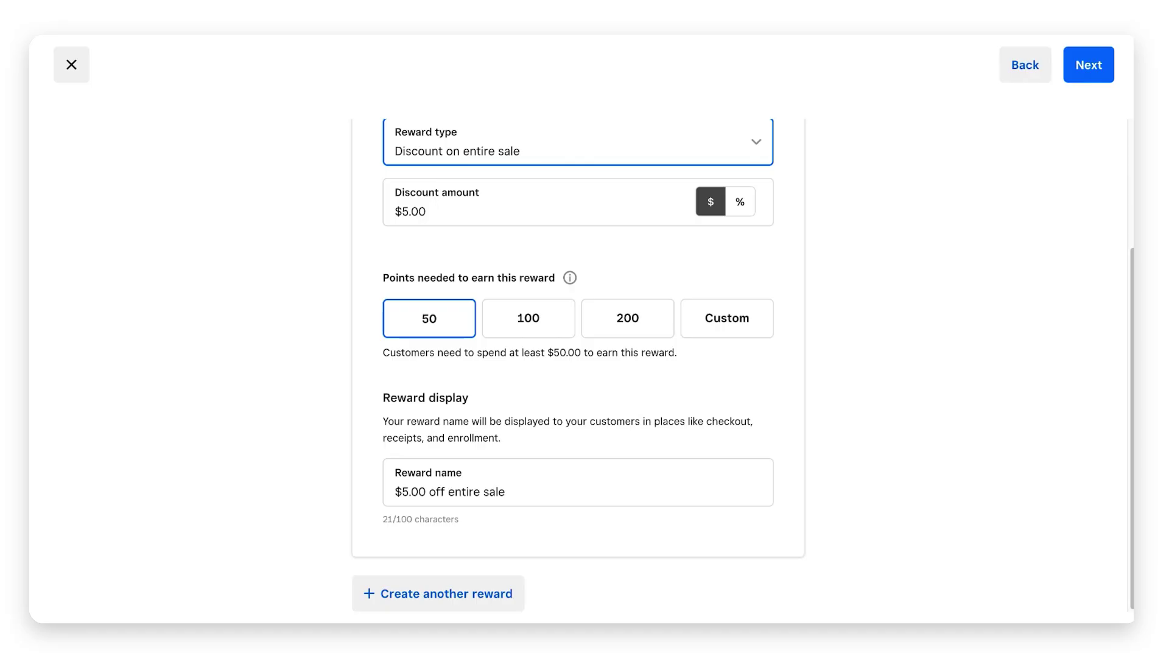
pyautogui.click(557, 481)
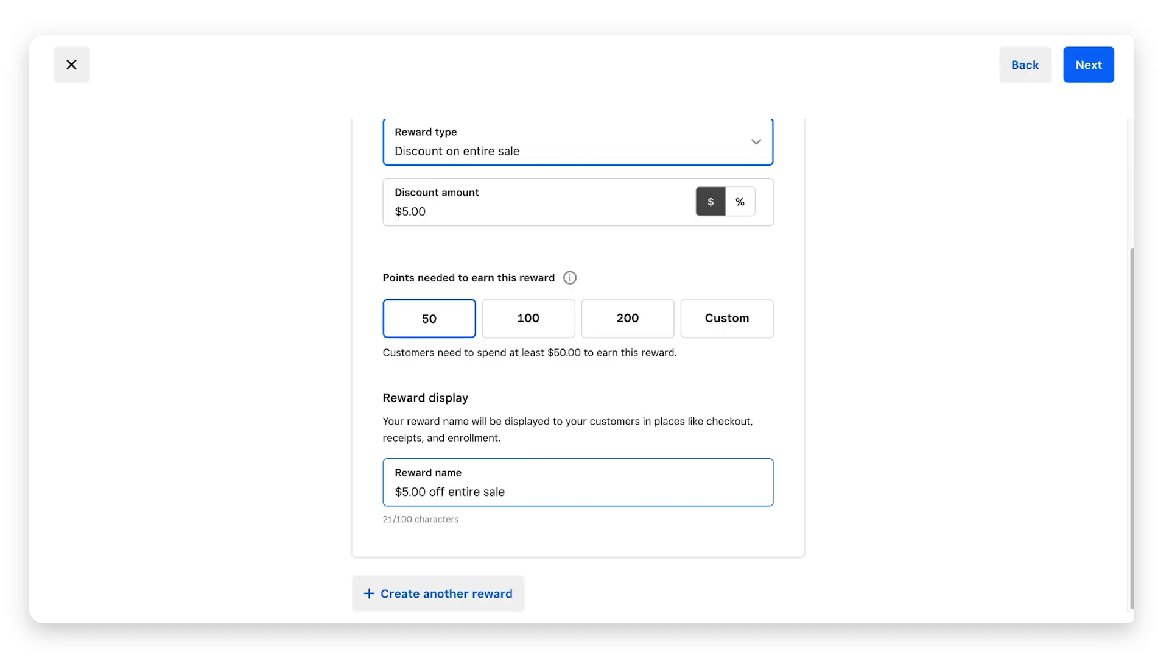
pyautogui.hotkey('ctrl', 'a')
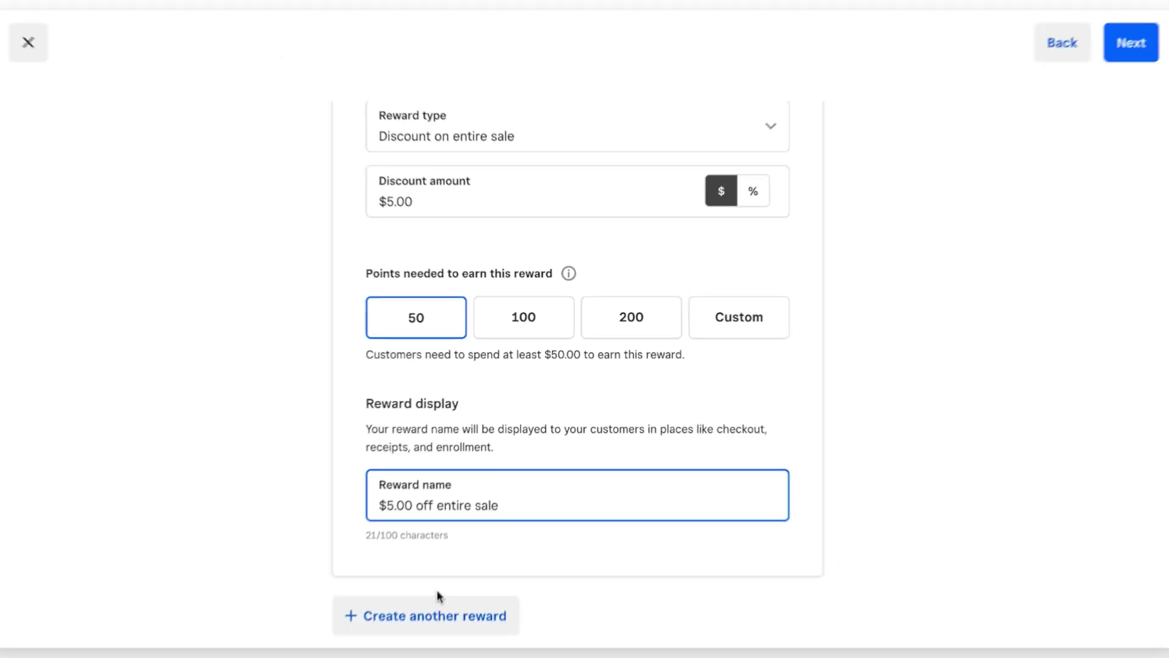
pyautogui.click(449, 616)
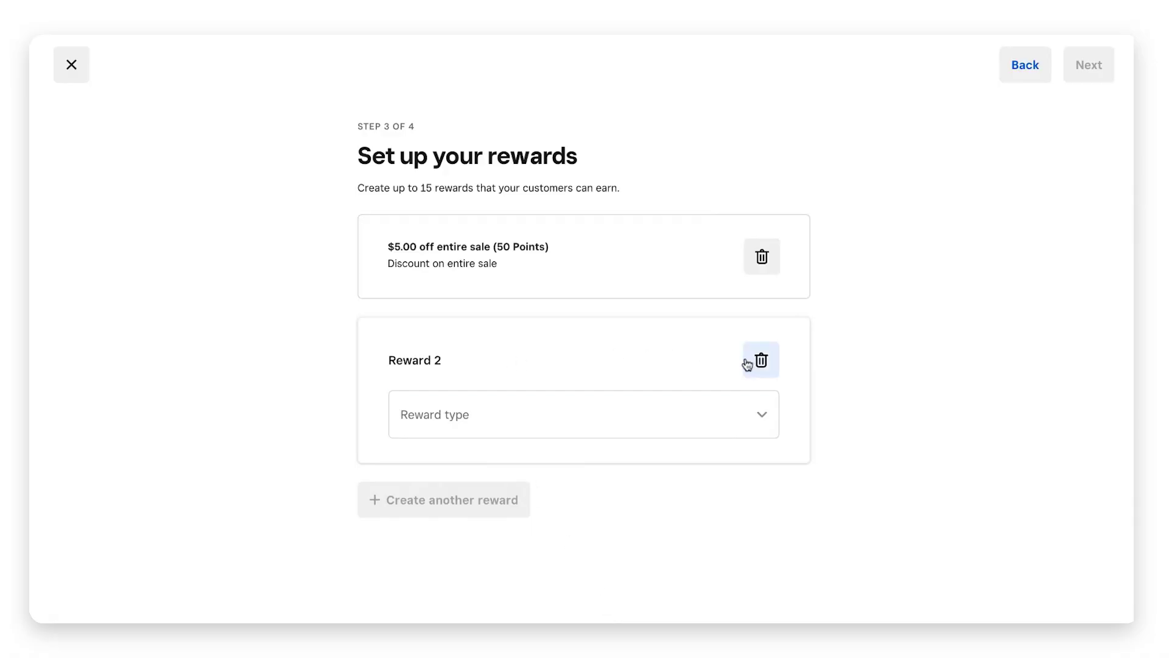
pyautogui.click(765, 361)
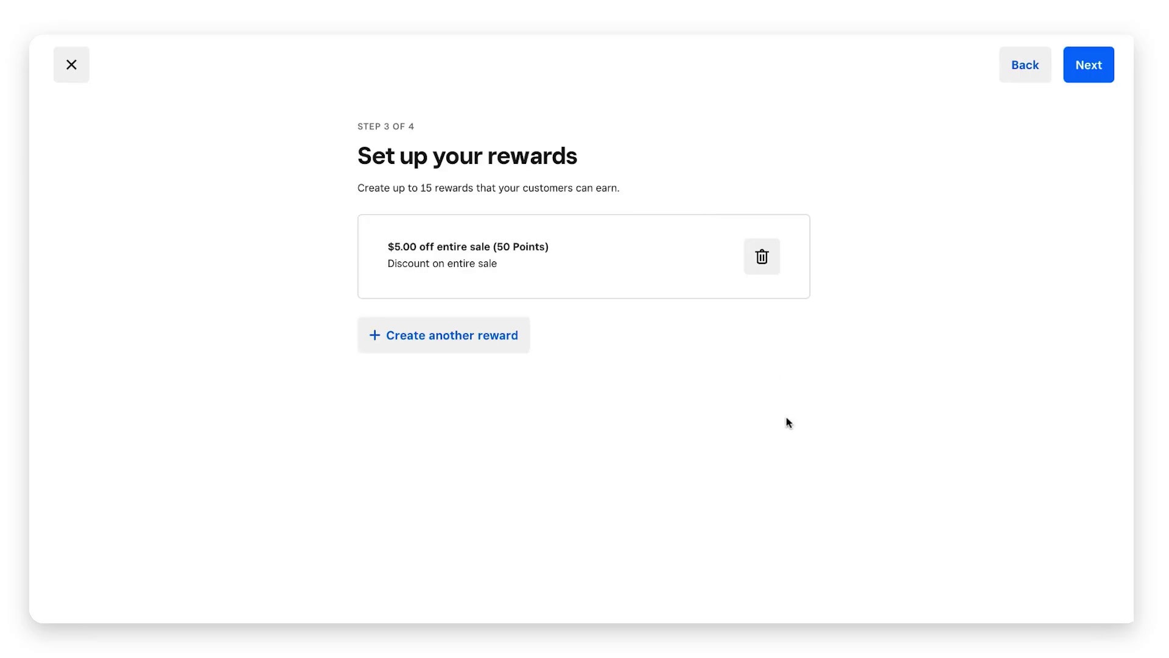
# Step: Go to Review and subscribe and check the $45.00 monthly total and $5.00 reward
pyautogui.click(1101, 75)
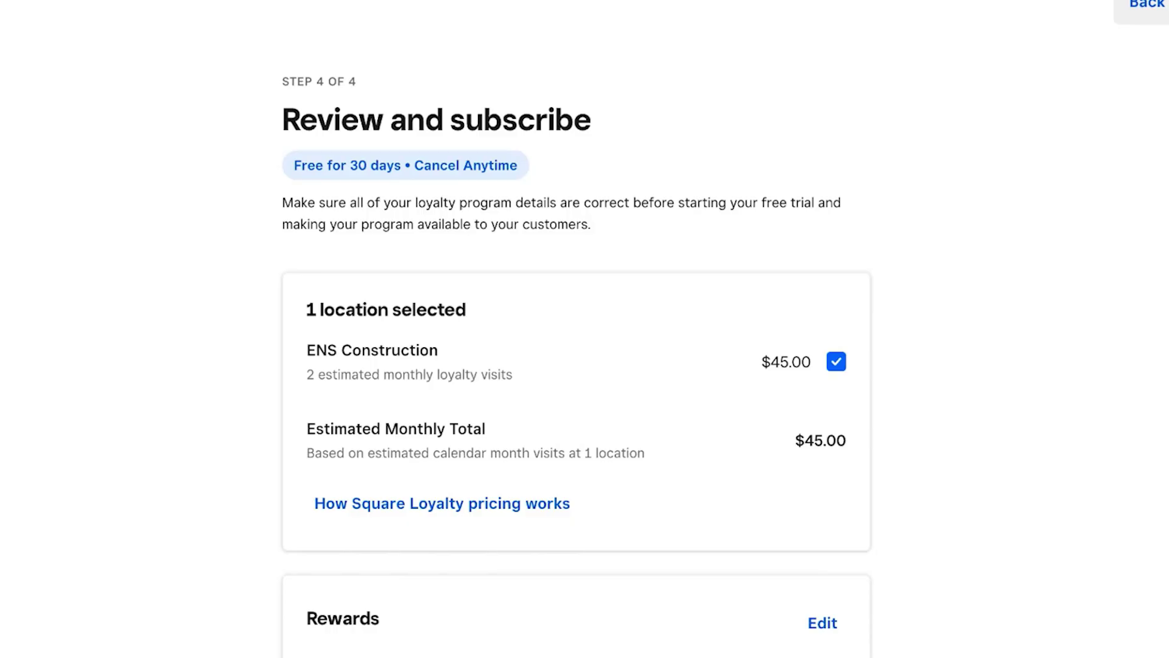
pyautogui.scroll(-1, 776, 227)
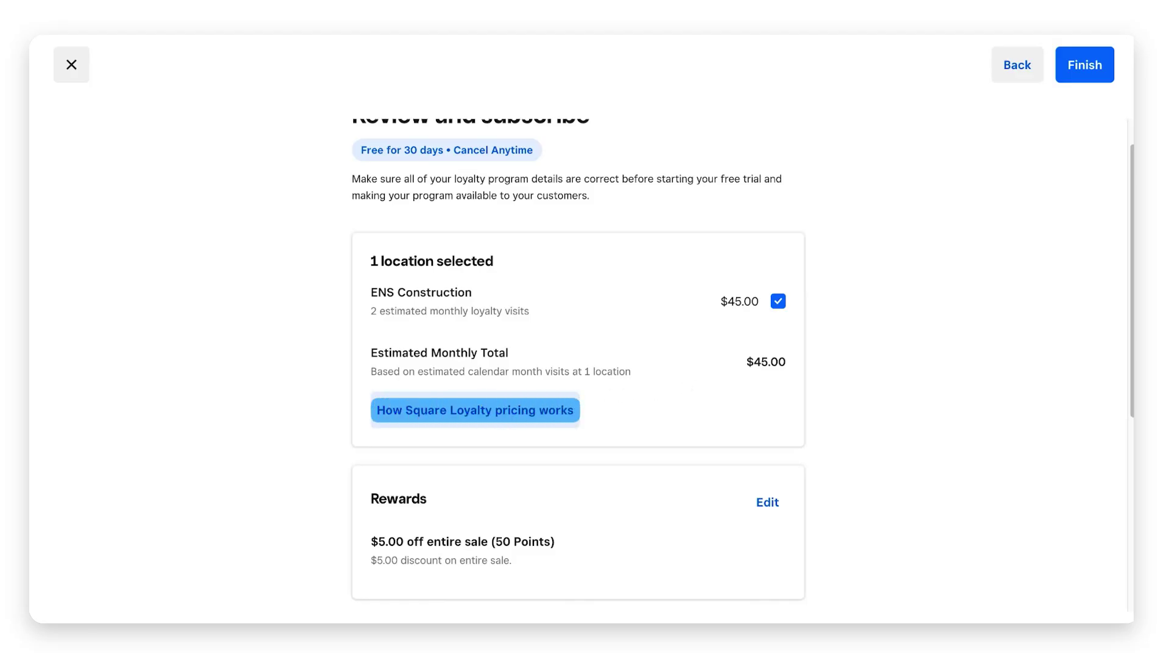
pyautogui.press('Return')
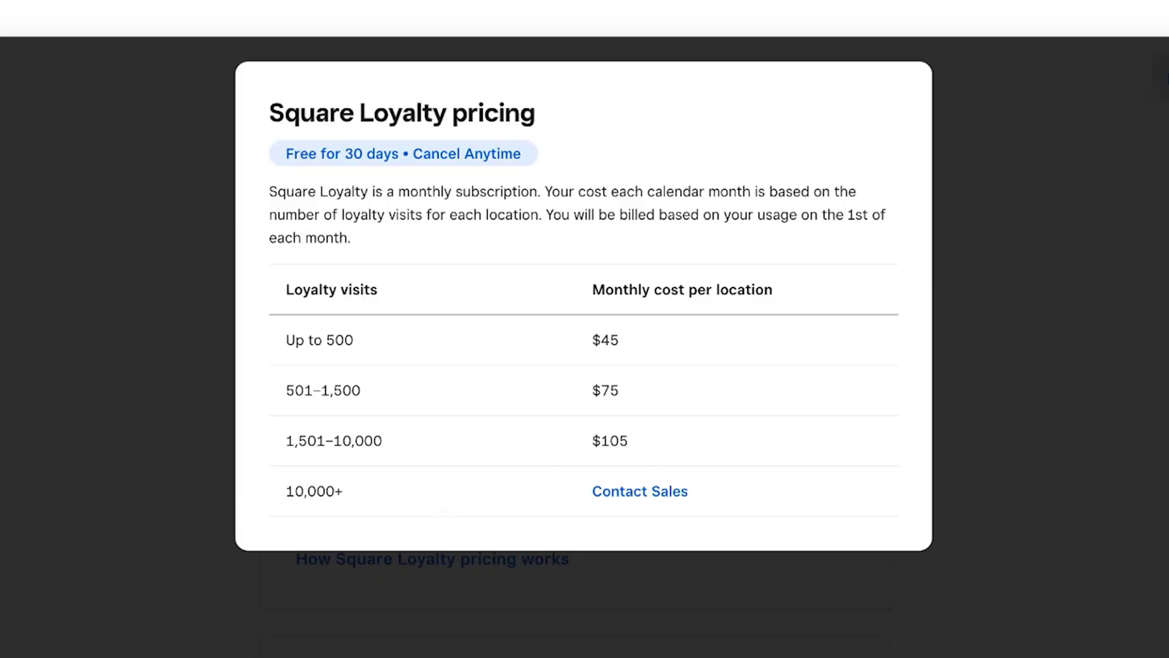
pyautogui.click(1005, 390)
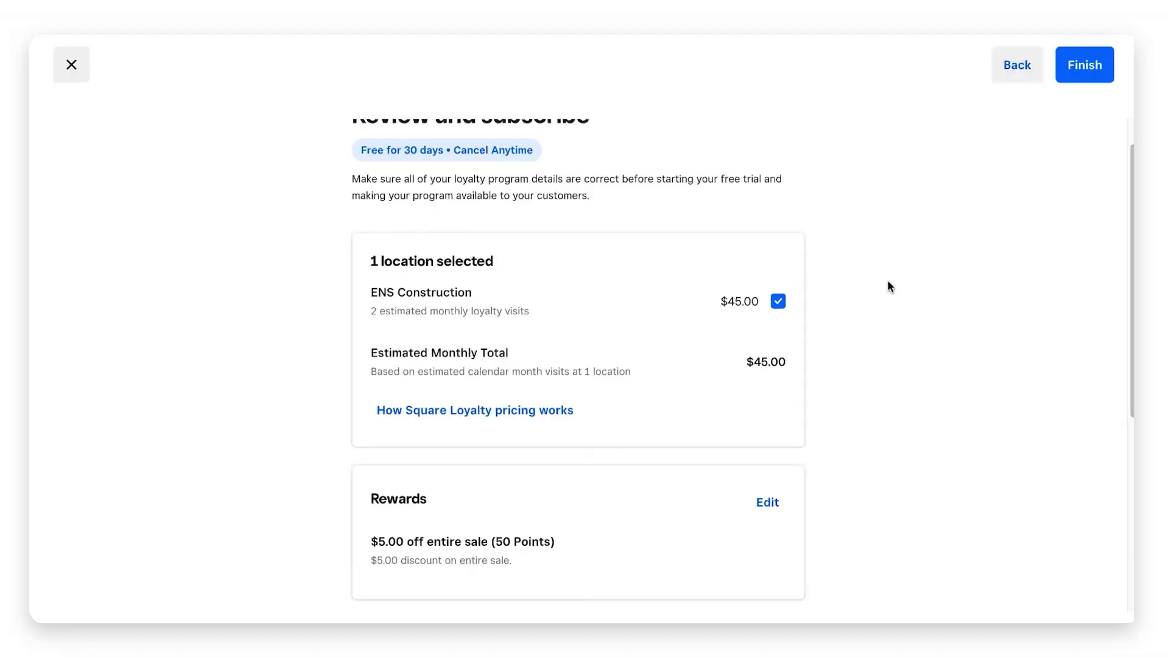
pyautogui.scroll(-1, 884, 288)
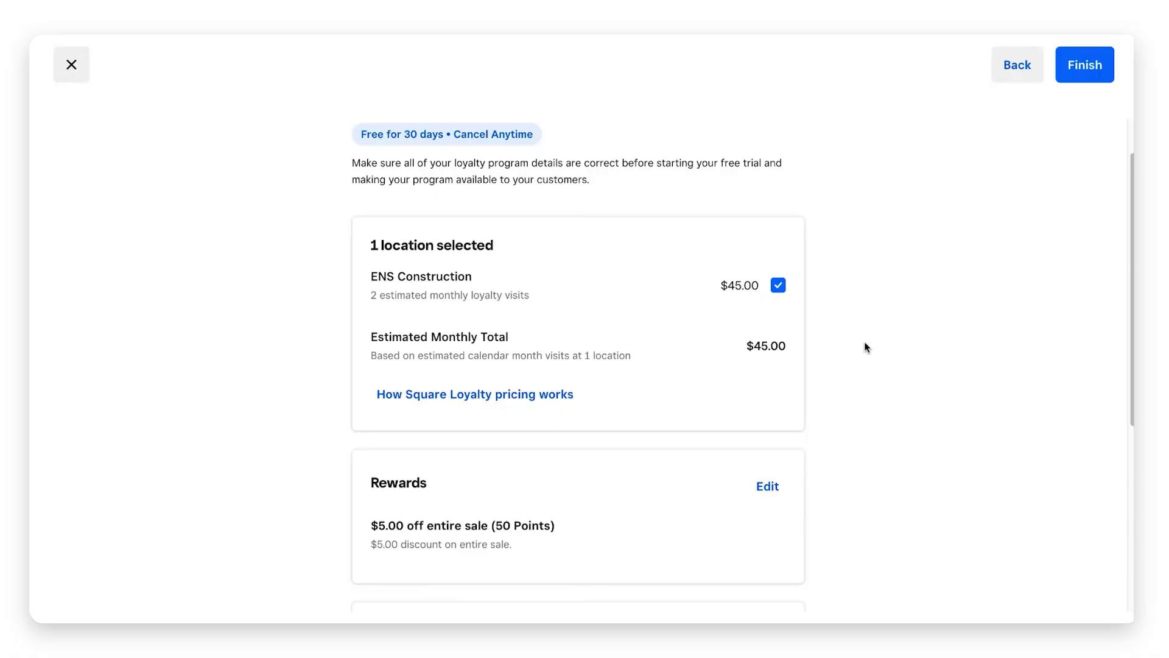
pyautogui.scroll(-1, 899, 347)
pyautogui.scroll(-5, 899, 346)
pyautogui.scroll(-4, 898, 346)
pyautogui.scroll(-2, 899, 346)
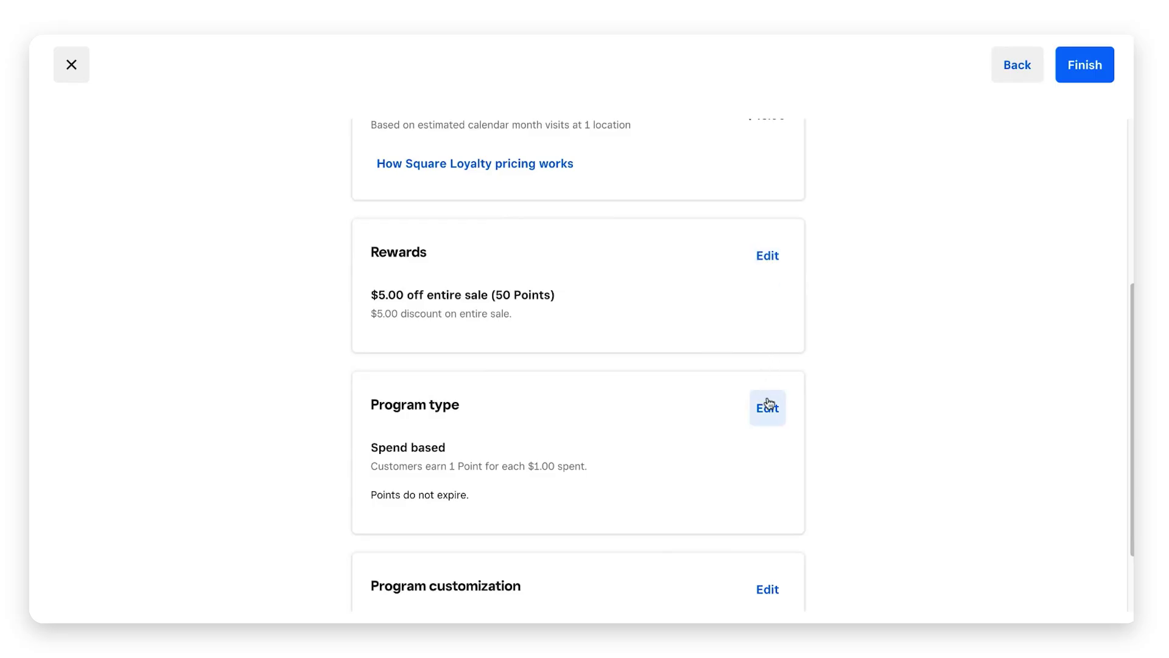
pyautogui.scroll(5, 958, 304)
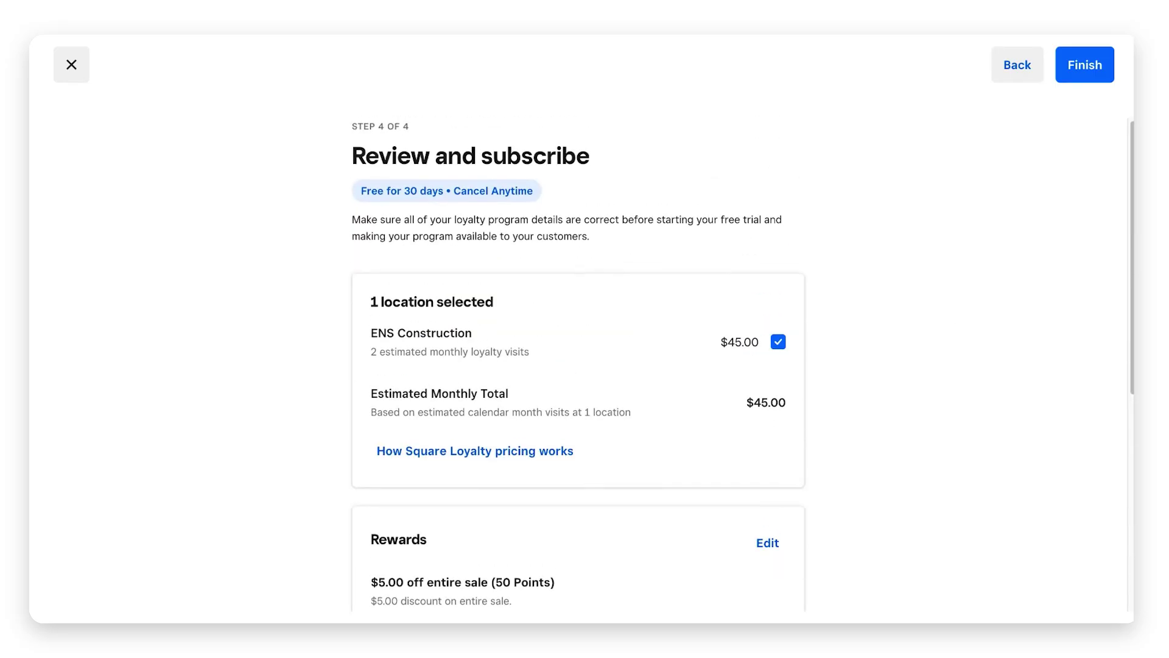